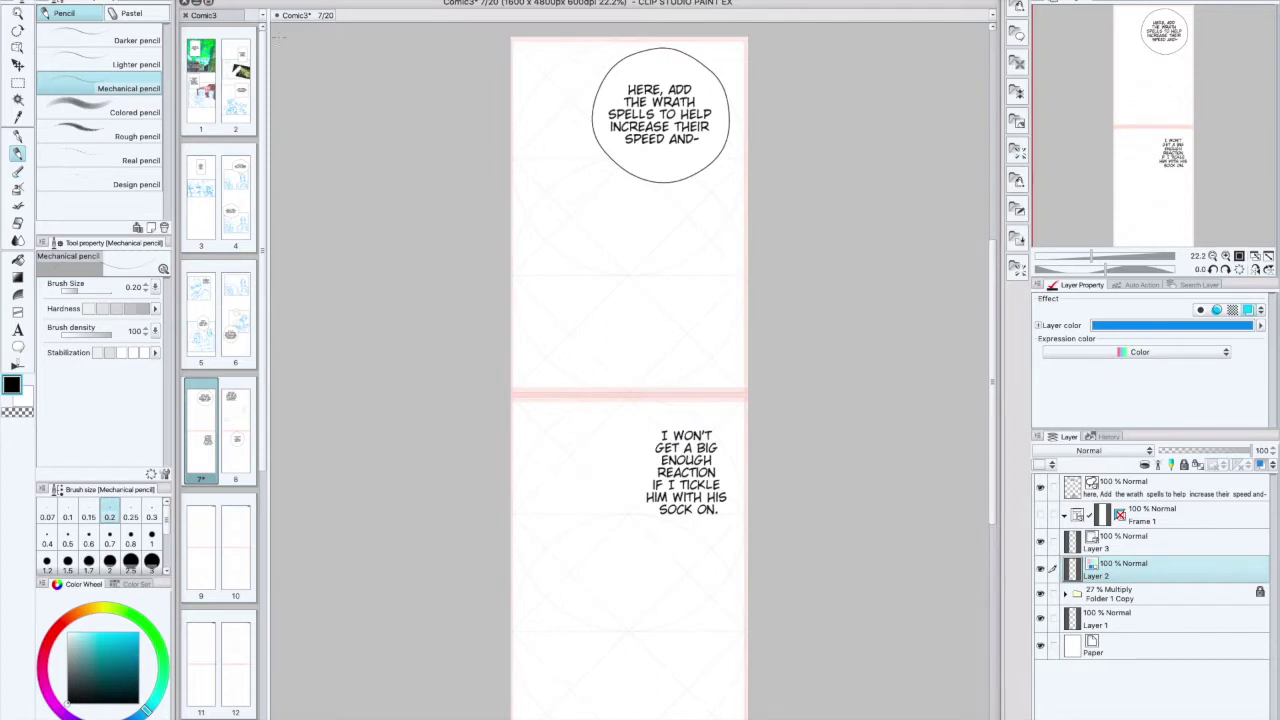
Step: Switch to Preview and open the comic page images Comic3_040.jpg to Comic3_045.jpg from the CF EP3 folder
click(288, 710)
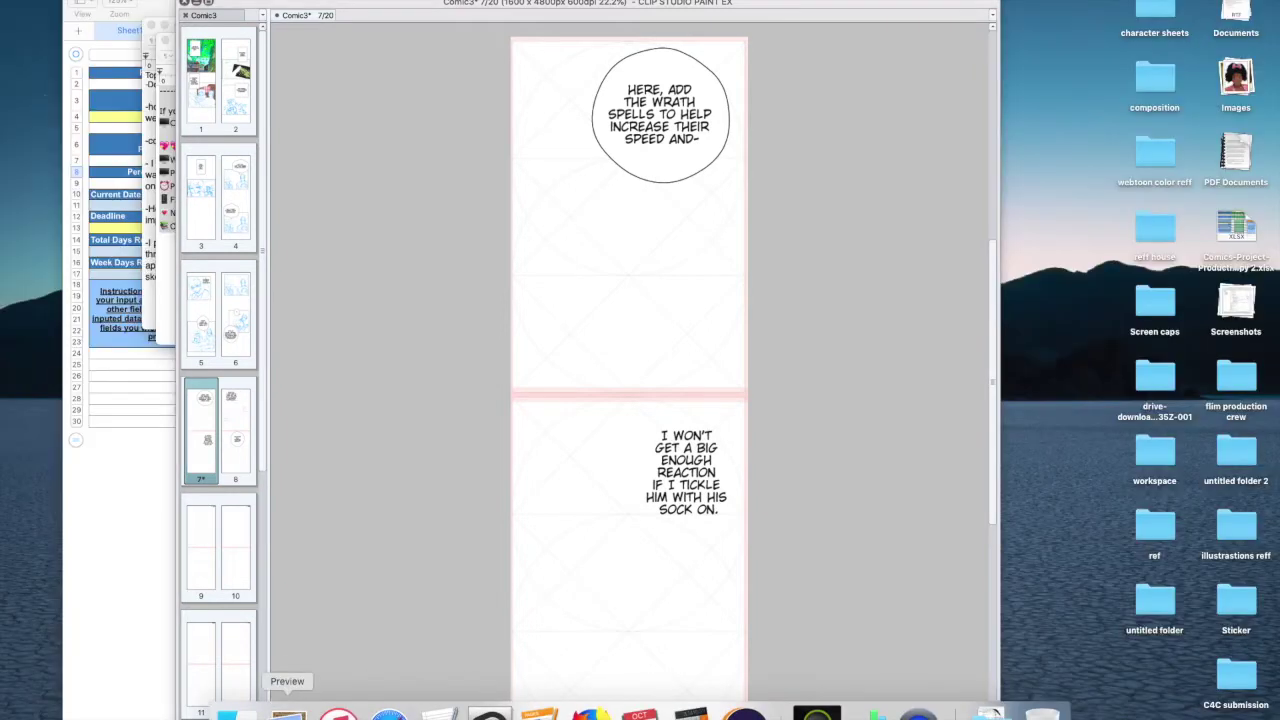
key(super+a)
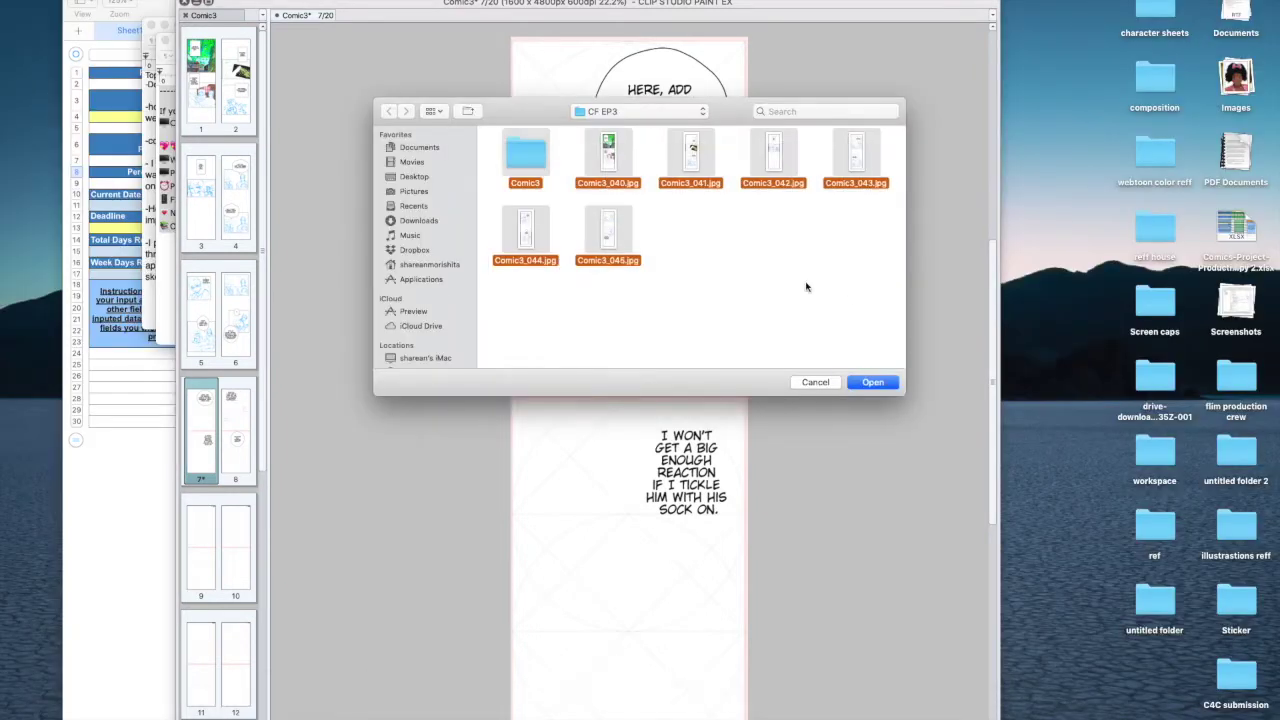
click(534, 160)
drag(488, 148, 913, 296)
click(866, 384)
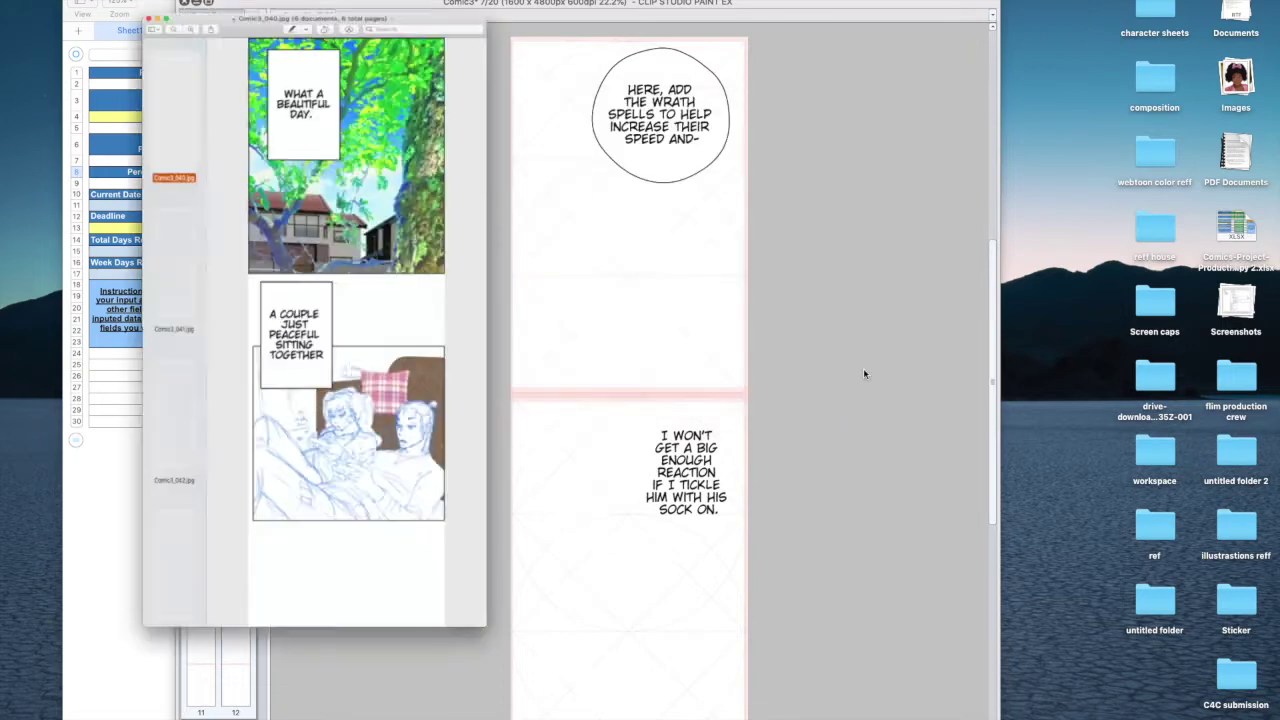
Step: Review the sketched panels on the earlier comic pages, ending on page Comic3_045, and return to page 7 in Clip Studio Paint
scroll(325, 487, down, 15)
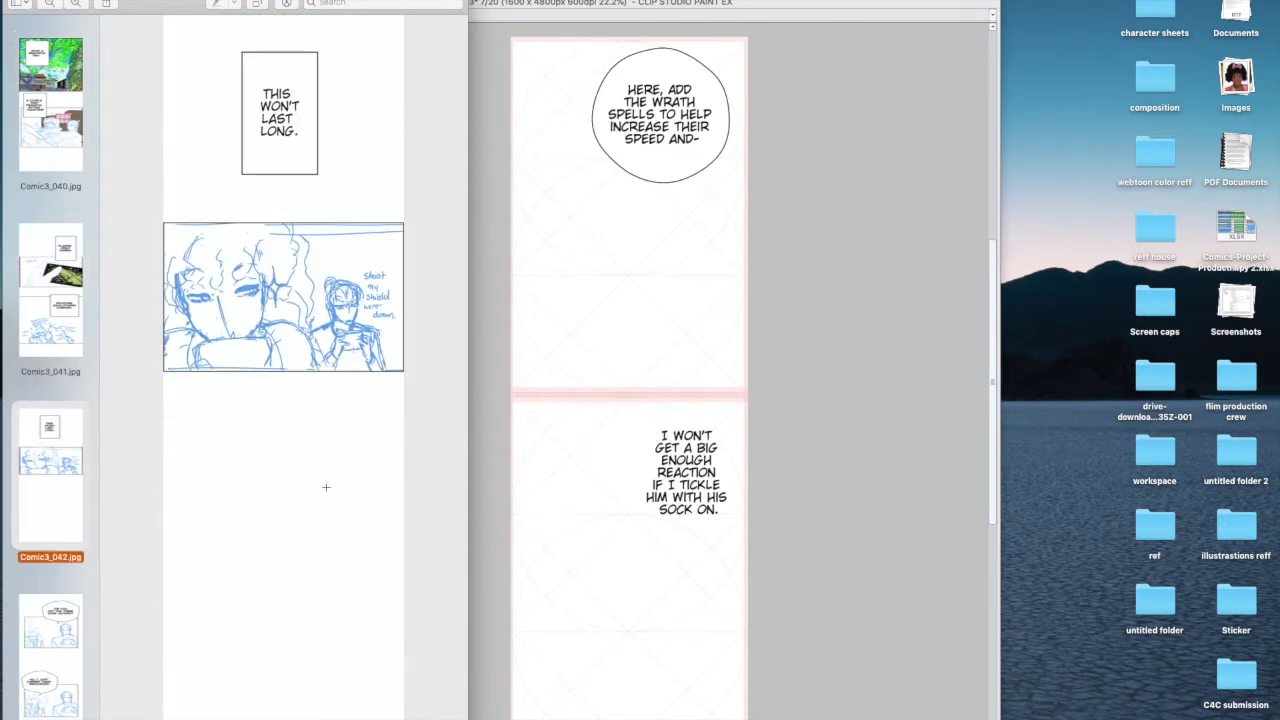
scroll(325, 487, down, 20)
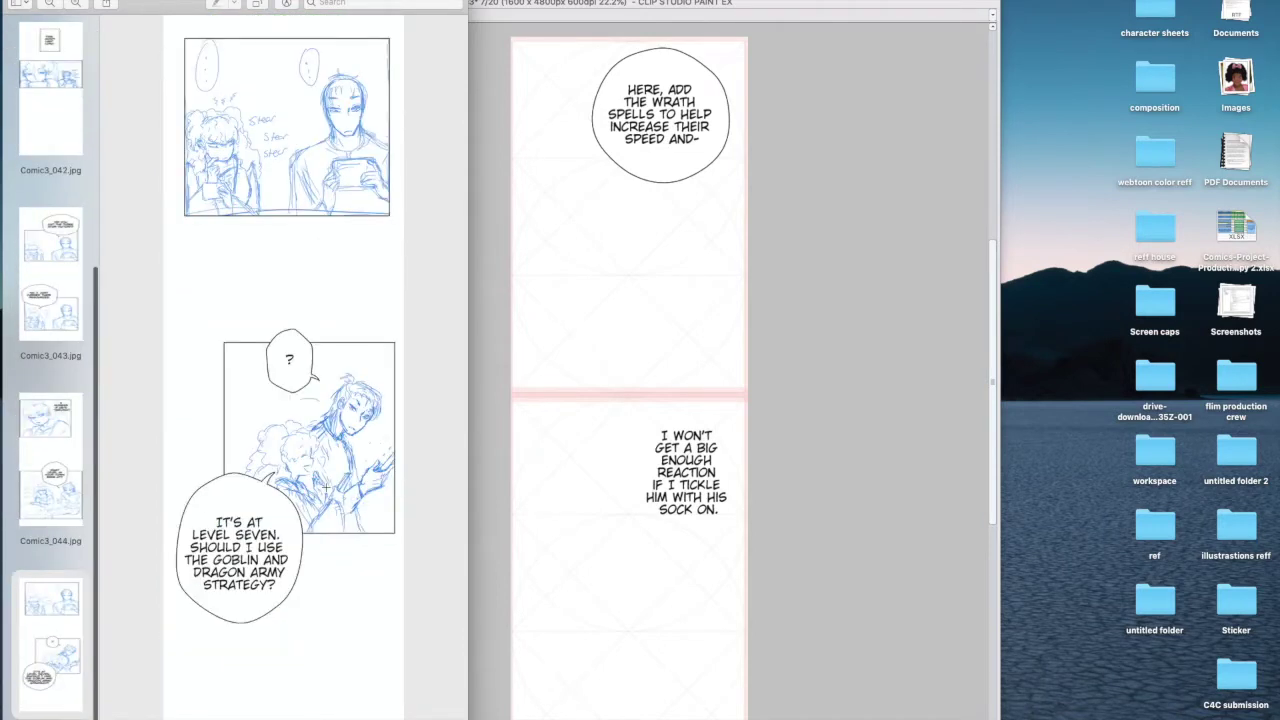
scroll(325, 487, down, 5)
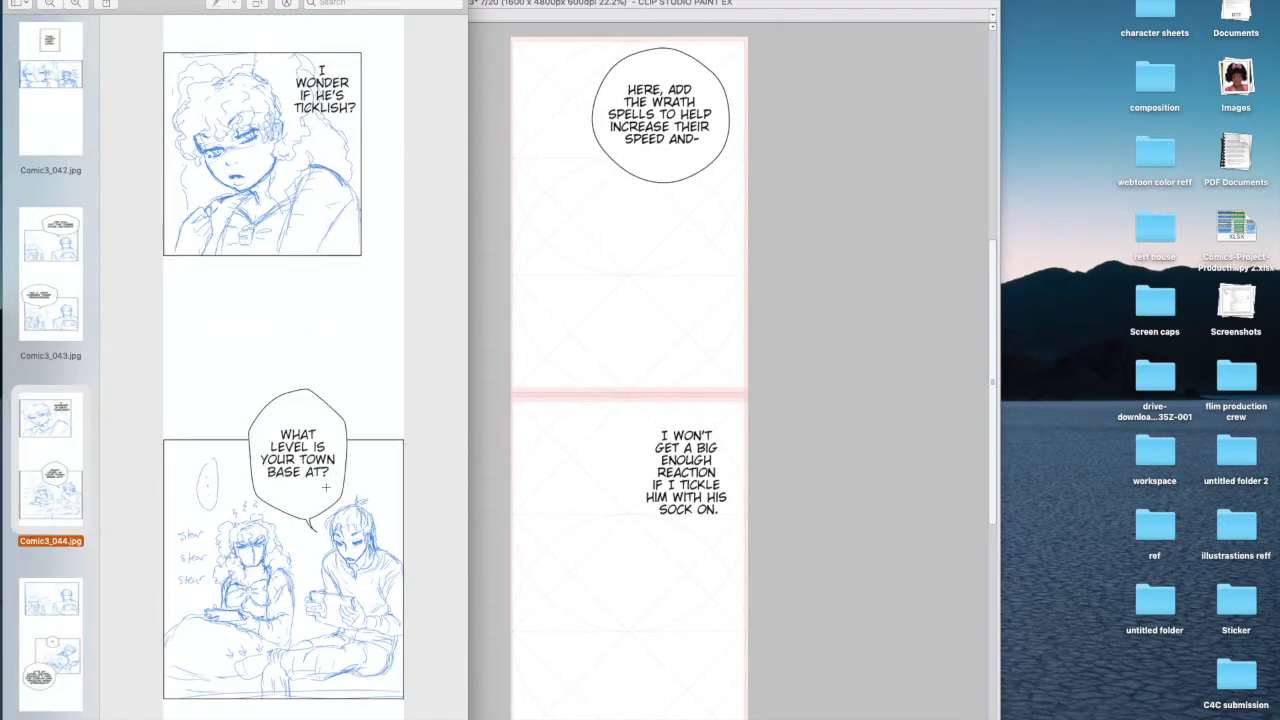
scroll(325, 487, down, 10)
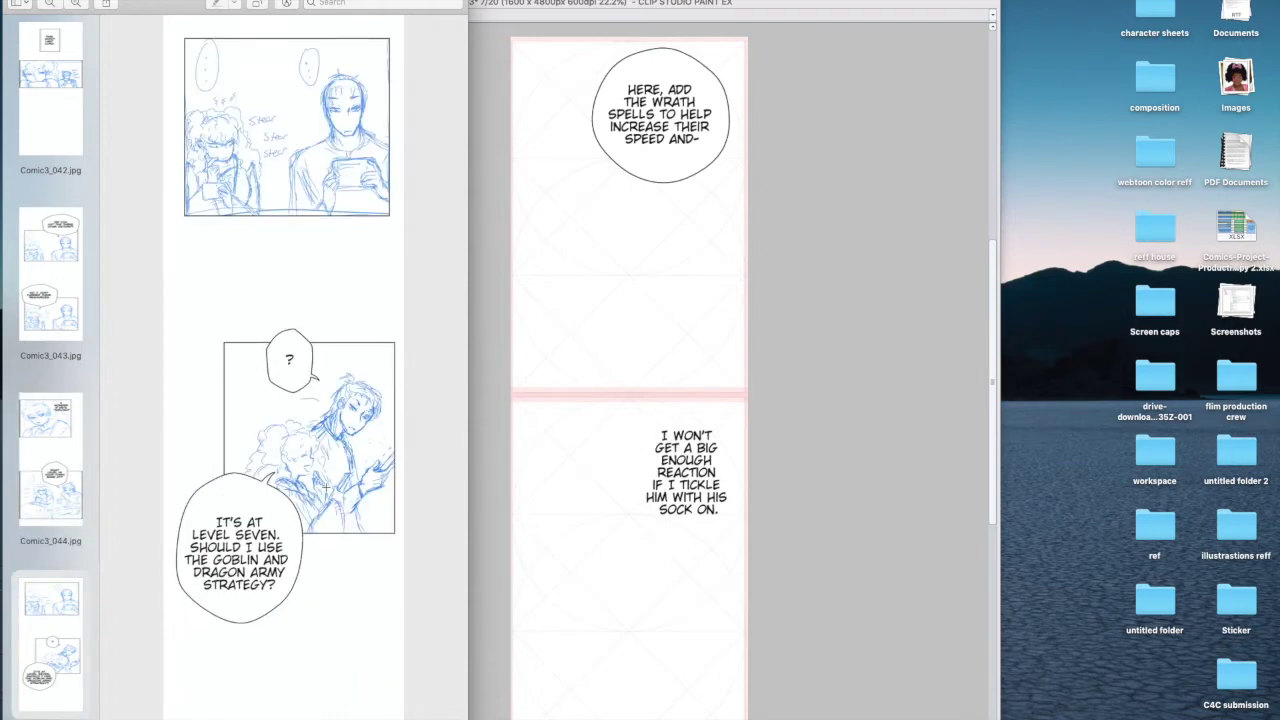
click(711, 316)
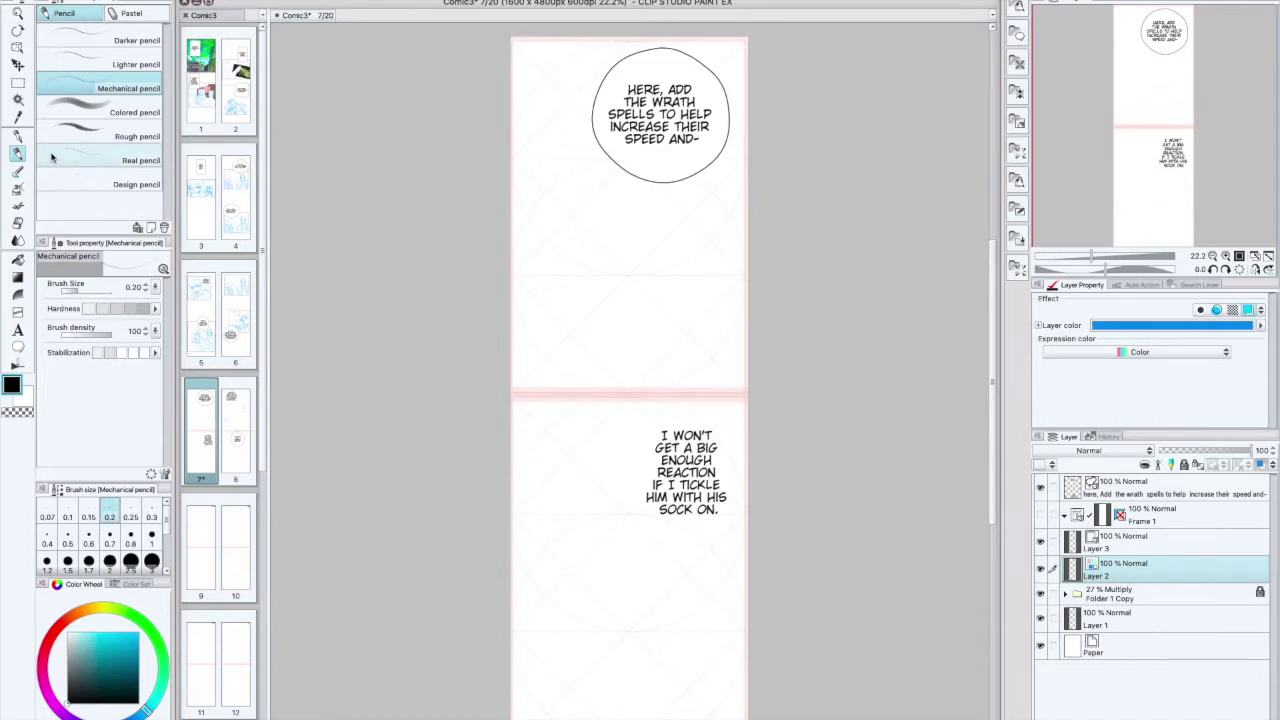
Step: Roughly sketch two seated figures side by side below the speech balloon in the upper panel with the Mechanical pencil
mouse_move(685, 218)
mouse_down()
mouse_move(670, 271)
mouse_move(660, 259)
mouse_move(722, 275)
mouse_move(691, 255)
mouse_move(719, 242)
mouse_up()
mouse_move(657, 268)
mouse_down()
mouse_move(662, 284)
mouse_move(653, 259)
mouse_move(729, 288)
mouse_move(636, 262)
mouse_up()
mouse_move(638, 329)
mouse_down()
mouse_move(665, 342)
mouse_move(599, 329)
mouse_move(631, 350)
mouse_up()
drag(636, 326, 583, 354)
mouse_move(598, 243)
mouse_down()
mouse_move(597, 278)
mouse_move(660, 263)
mouse_move(682, 301)
mouse_up()
mouse_move(692, 248)
mouse_down()
mouse_move(731, 275)
mouse_move(711, 258)
mouse_up()
mouse_move(706, 342)
mouse_down()
mouse_move(738, 336)
mouse_move(712, 344)
mouse_up()
mouse_move(624, 318)
mouse_down()
mouse_move(663, 300)
mouse_move(655, 326)
mouse_up()
mouse_move(577, 284)
mouse_down()
mouse_move(553, 351)
mouse_move(598, 354)
mouse_move(623, 318)
mouse_up()
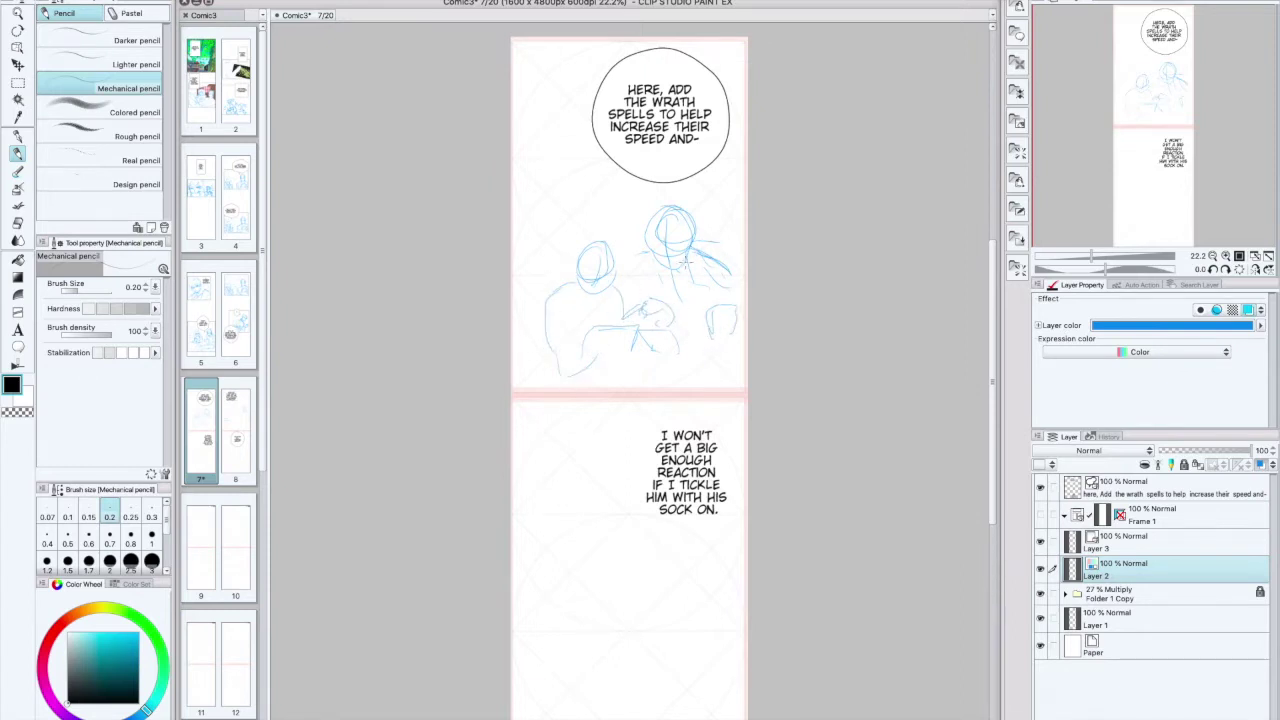
Step: Rough in a close-up head with facial features and a bent arm beside the sock dialogue in the lower panel
drag(991, 343, 985, 390)
mouse_move(580, 370)
mouse_down()
mouse_move(534, 409)
mouse_move(565, 368)
mouse_move(574, 458)
mouse_up()
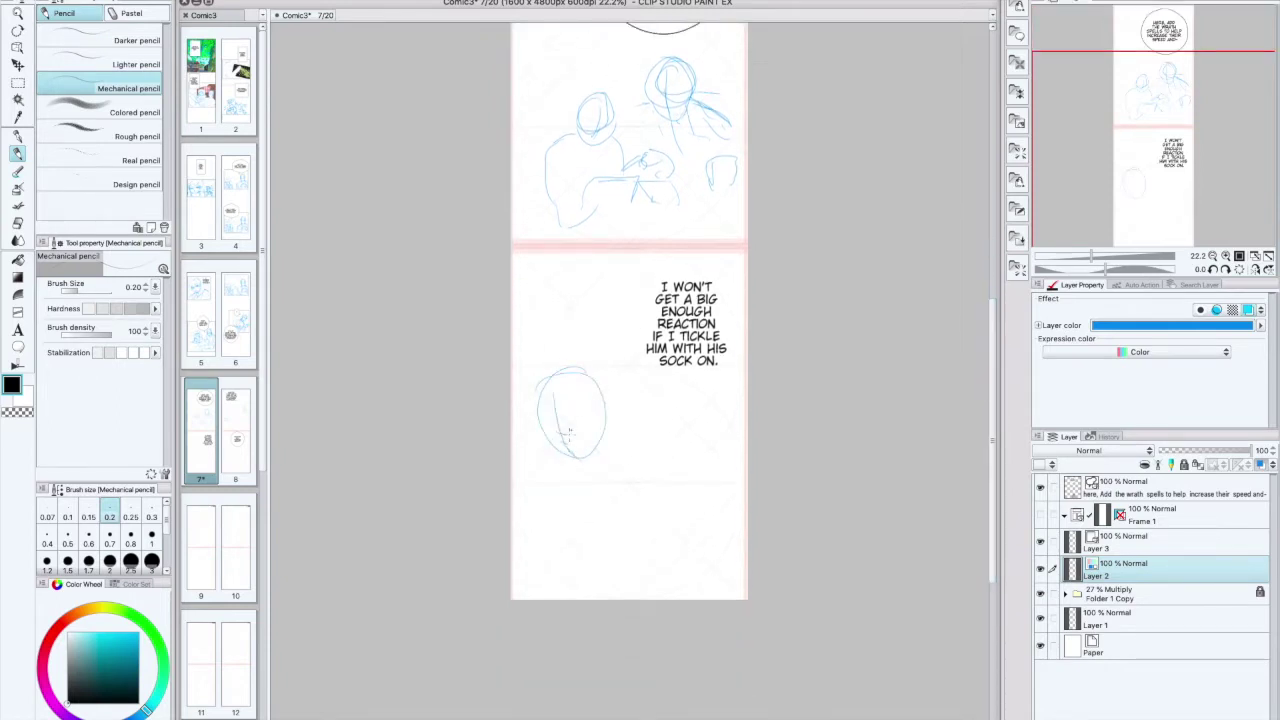
mouse_move(549, 412)
mouse_down()
mouse_move(551, 427)
mouse_move(579, 412)
mouse_move(552, 421)
mouse_move(597, 455)
mouse_move(606, 436)
mouse_up()
drag(597, 457, 604, 466)
drag(617, 286, 613, 311)
drag(617, 334, 641, 391)
drag(654, 404, 688, 403)
mouse_move(699, 402)
mouse_down()
mouse_move(649, 390)
mouse_move(625, 357)
mouse_move(625, 295)
mouse_move(682, 461)
mouse_move(696, 403)
mouse_move(715, 428)
mouse_move(640, 482)
mouse_move(618, 439)
mouse_move(687, 477)
mouse_move(609, 485)
mouse_move(594, 511)
mouse_up()
drag(634, 450, 600, 518)
mouse_move(640, 352)
mouse_down()
mouse_move(670, 412)
mouse_move(664, 396)
mouse_up()
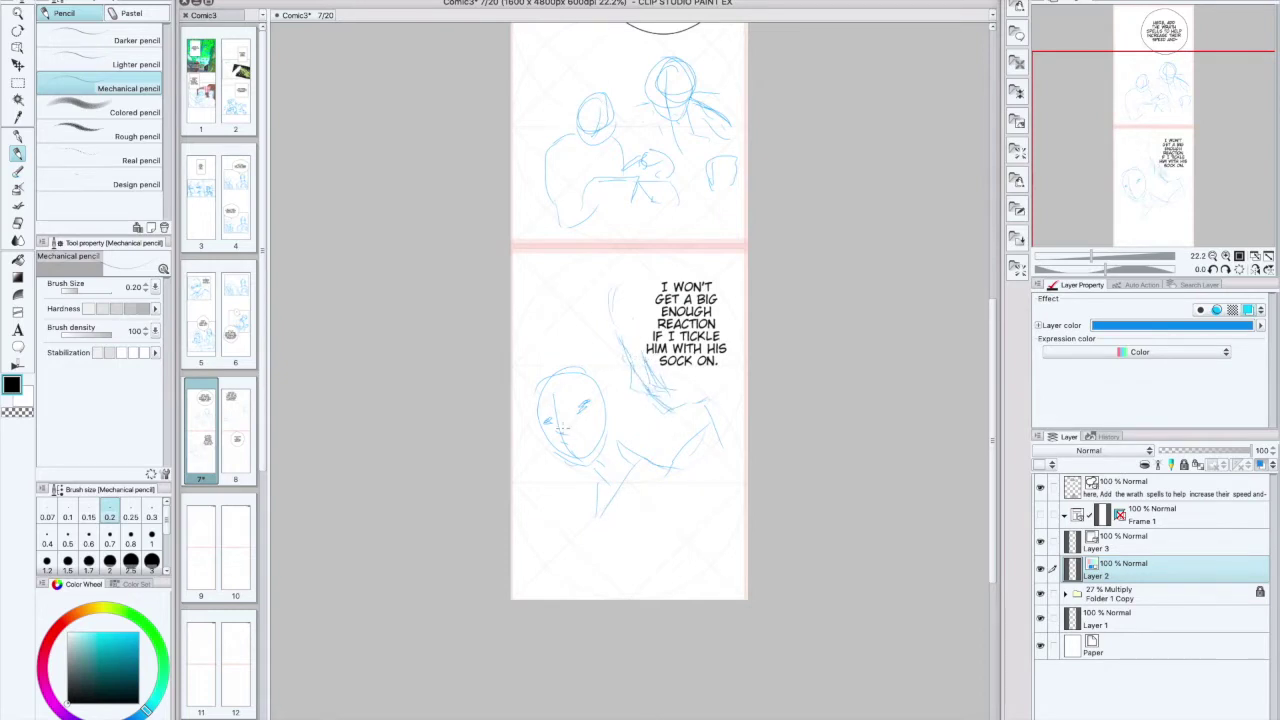
Step: Refine the lower figure's eye, jaw, ear and arm in the mirrored view, restore the view and add a stroke beside the face
key(h)
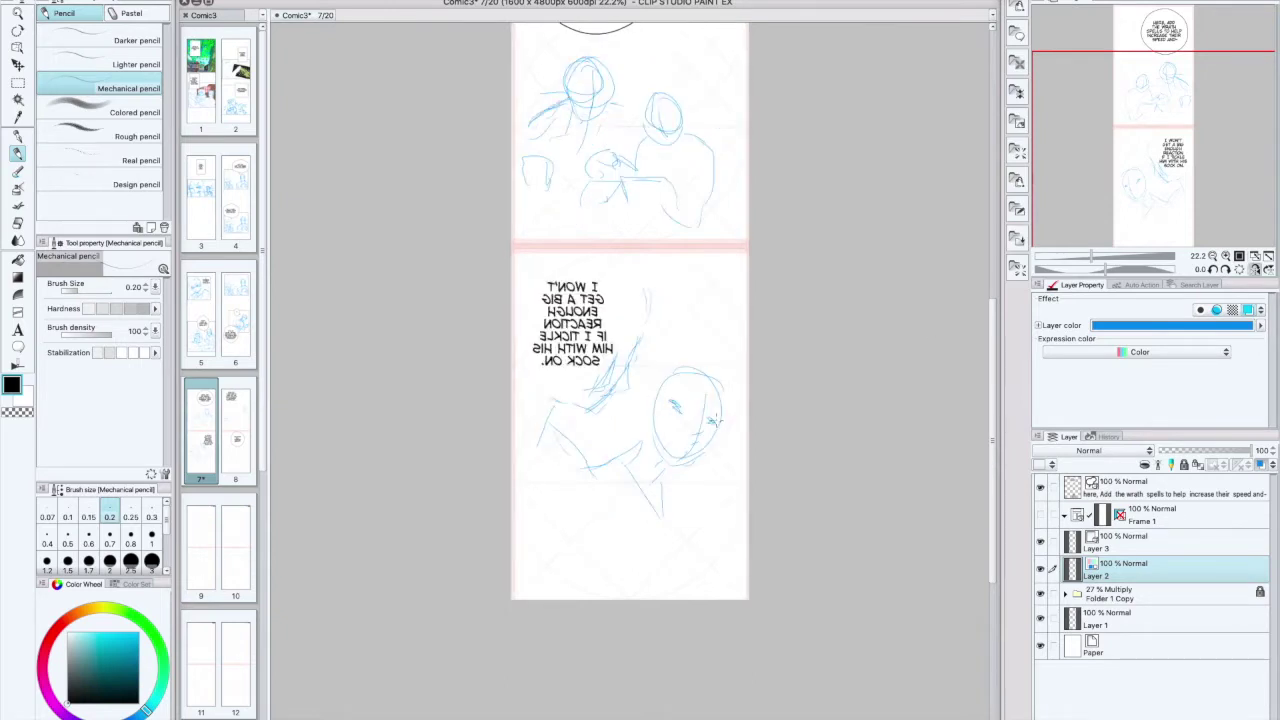
drag(671, 402, 690, 410)
mouse_move(652, 467)
mouse_down()
mouse_move(684, 465)
mouse_move(718, 421)
mouse_move(686, 452)
mouse_up()
mouse_move(654, 392)
mouse_down()
mouse_move(716, 375)
mouse_move(599, 447)
mouse_up()
key(h)
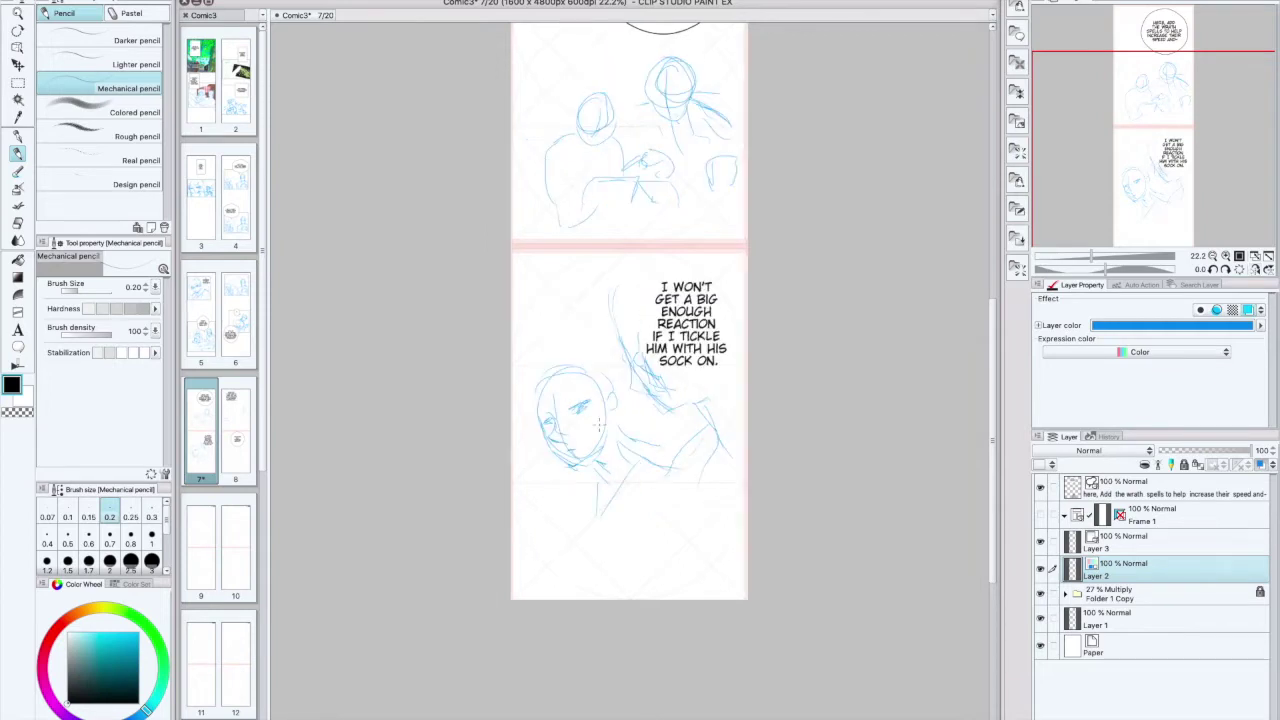
drag(529, 447, 544, 478)
Step: Add collar, shoulder, arm and hand strokes to the two figures in the upper panel
mouse_move(578, 134)
mouse_down()
mouse_move(548, 145)
mouse_move(620, 143)
mouse_move(606, 134)
mouse_move(546, 181)
mouse_move(603, 166)
mouse_up()
mouse_move(665, 117)
mouse_down()
mouse_move(641, 130)
mouse_move(739, 127)
mouse_up()
mouse_move(642, 160)
mouse_down()
mouse_move(651, 154)
mouse_move(655, 175)
mouse_up()
drag(654, 116, 628, 138)
drag(732, 118, 745, 125)
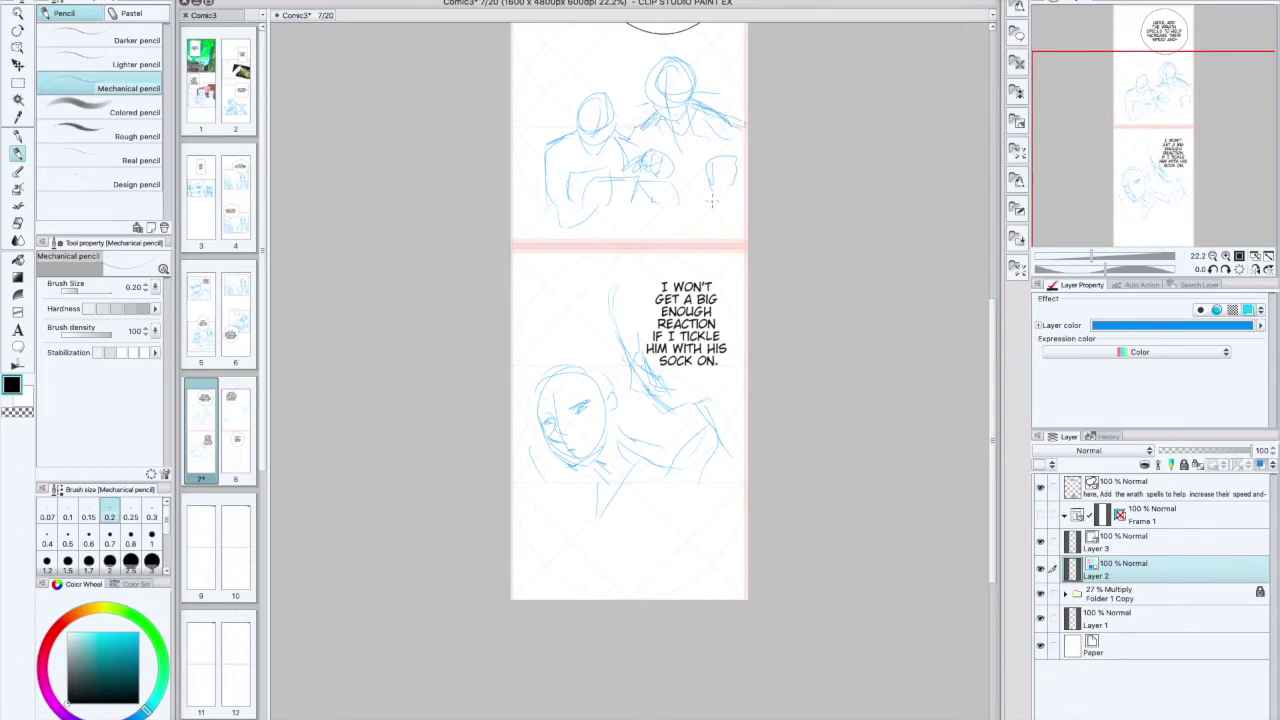
drag(646, 176, 640, 202)
drag(658, 114, 624, 134)
Step: Check the rough sketch in a mirrored view, restore it and strengthen the upper panel's taller figure's shoulder lines
scroll(962, 317, up, 3)
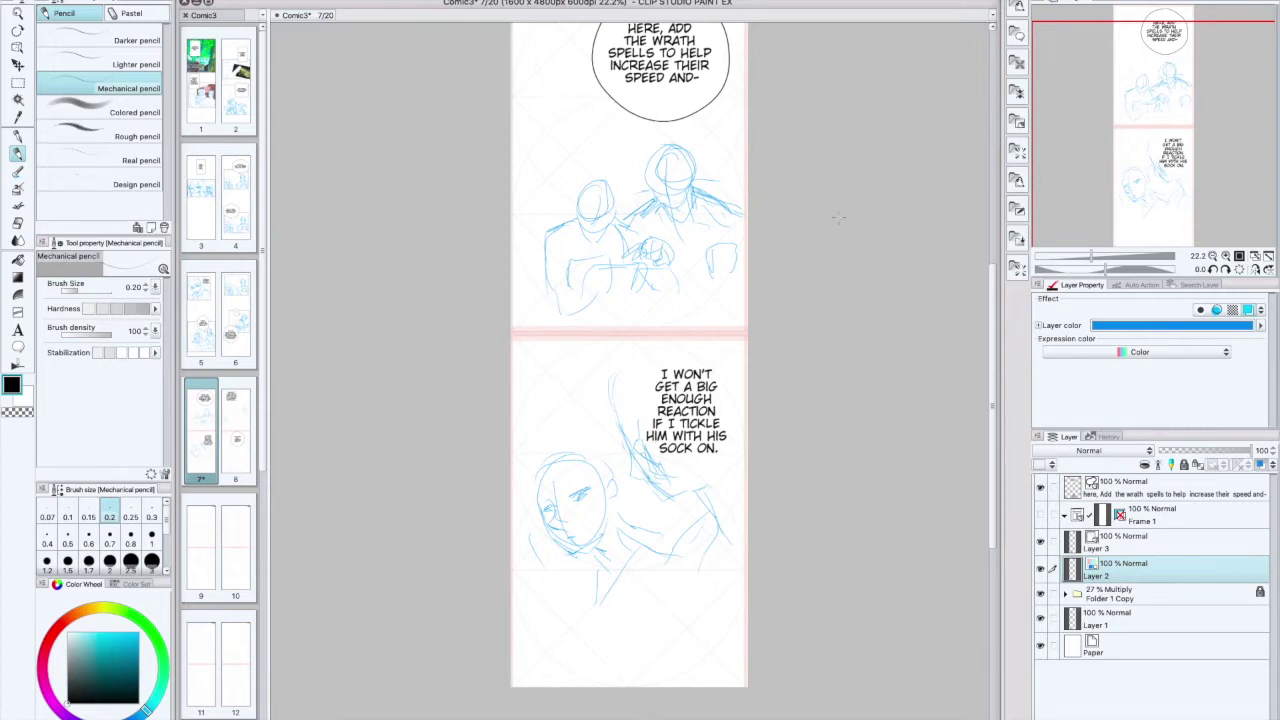
key(h)
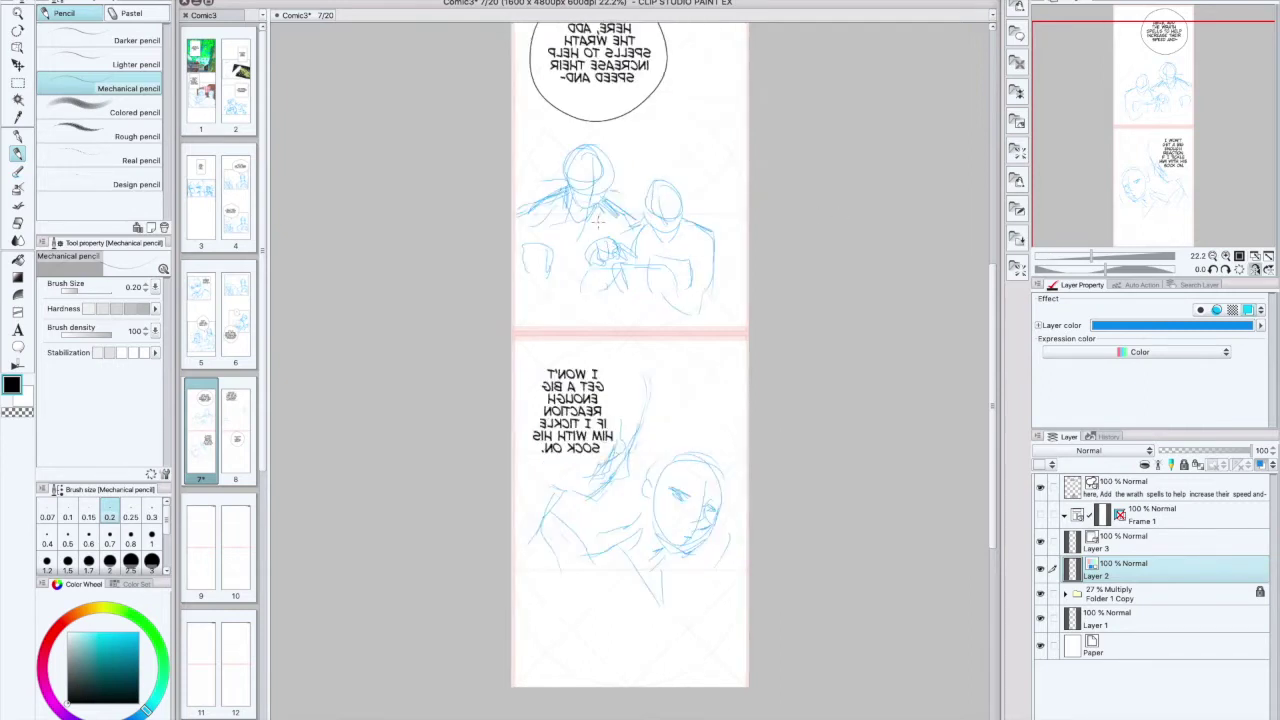
key(h)
drag(652, 196, 628, 220)
drag(706, 182, 728, 180)
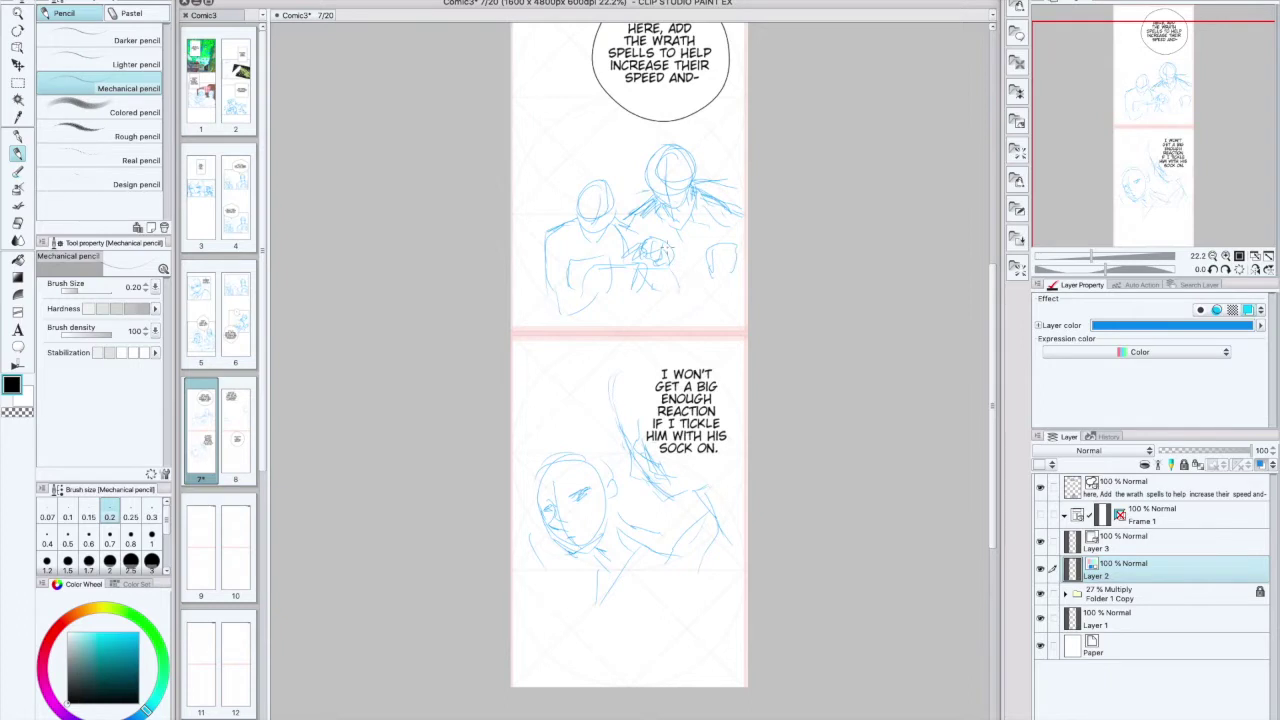
Step: Duplicate Layer 2, hide the original layer and set the pencil's brush size to 0.30
scroll(838, 237, up, 2)
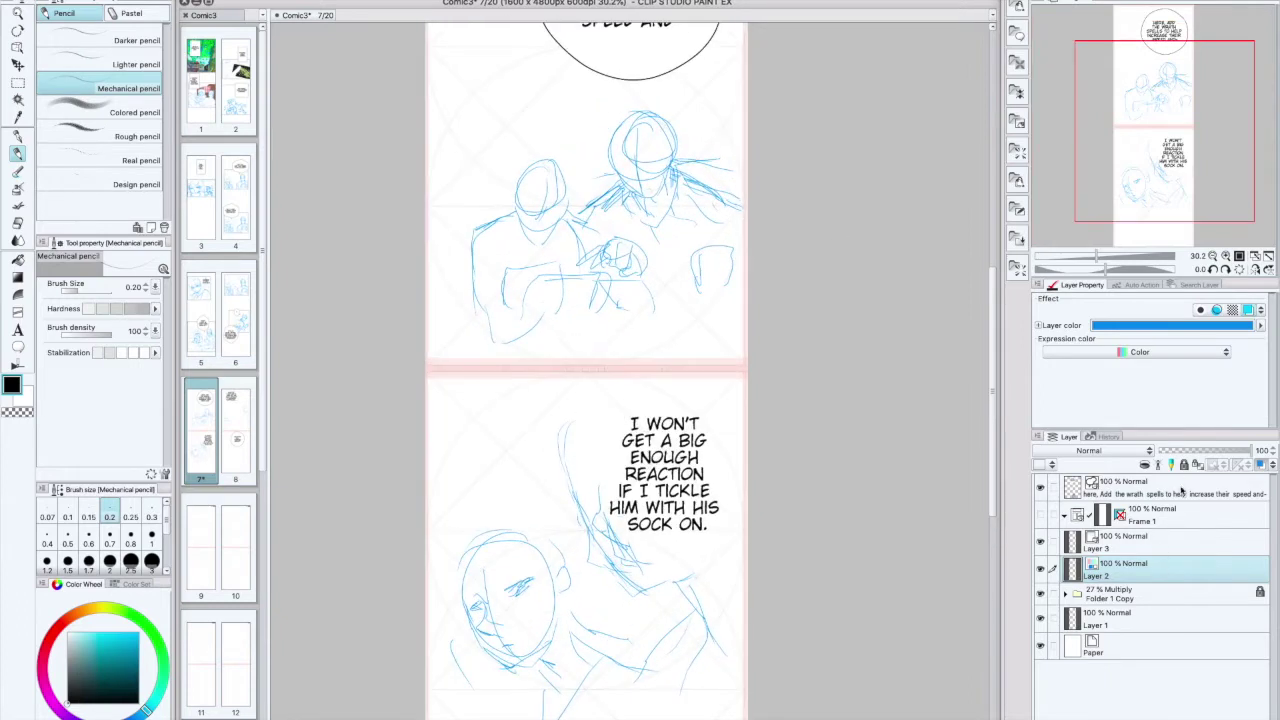
right_click(1161, 576)
click(1167, 320)
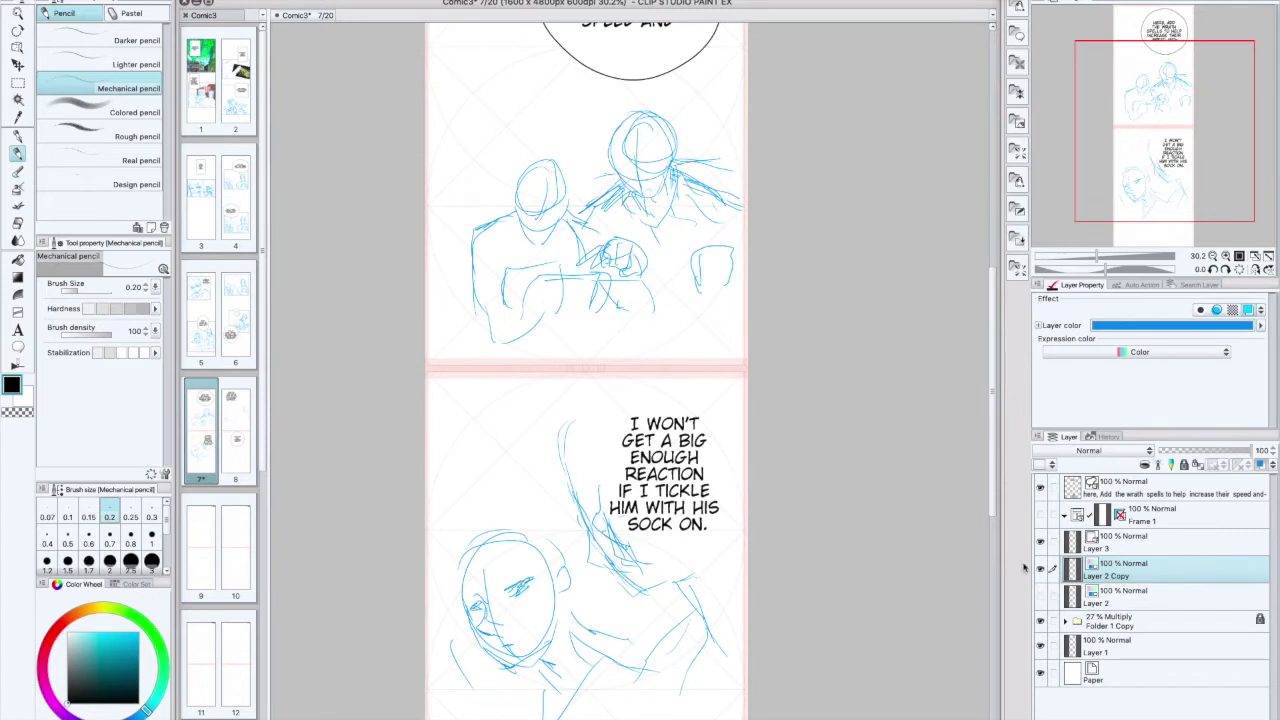
scroll(502, 270, up, 2)
key(bracketright)
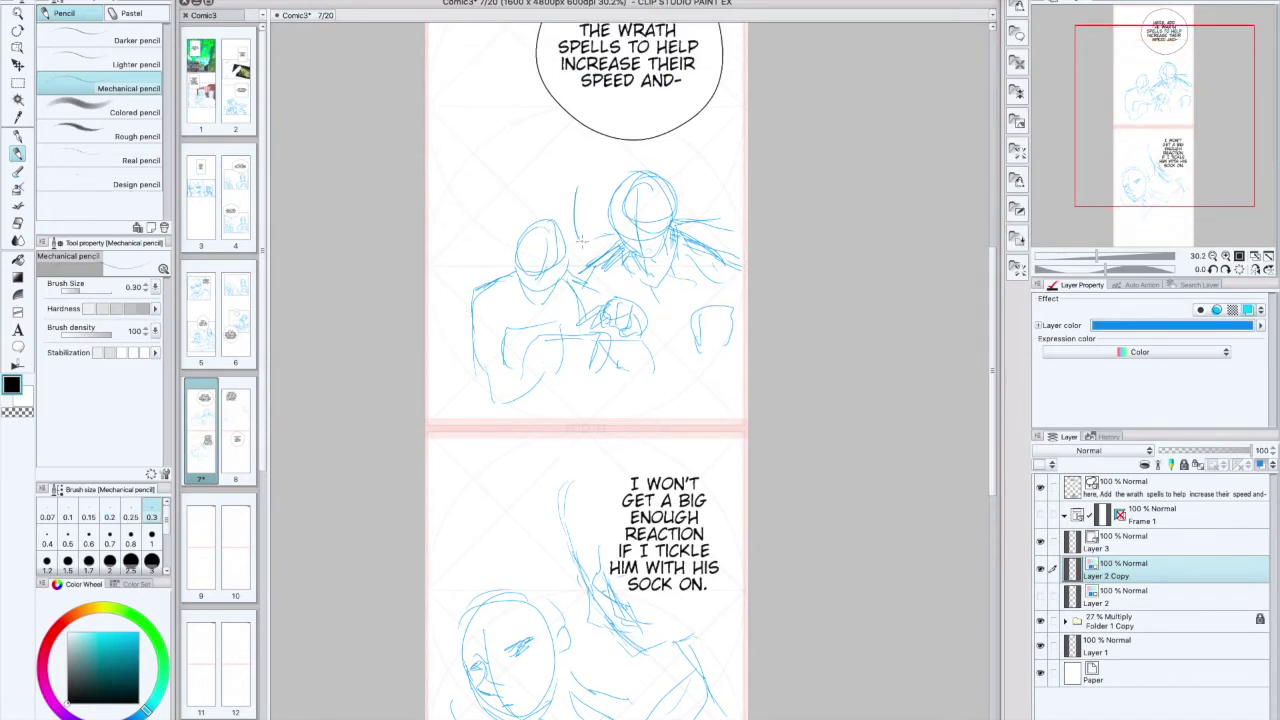
Step: Clear the face guidelines of the upper panel's taller figure and outline the head and jaw with bolder strokes on Layer 2 Copy
mouse_move(631, 219)
mouse_down()
mouse_move(638, 190)
mouse_move(651, 247)
mouse_move(627, 203)
mouse_move(606, 222)
mouse_up()
scroll(624, 200, up, 3)
mouse_move(622, 176)
mouse_down()
mouse_move(606, 214)
mouse_move(622, 256)
mouse_move(606, 206)
mouse_move(608, 230)
mouse_up()
mouse_move(624, 256)
mouse_down()
mouse_move(644, 279)
mouse_move(619, 246)
mouse_up()
mouse_move(606, 194)
mouse_down()
mouse_move(620, 259)
mouse_move(660, 279)
mouse_up()
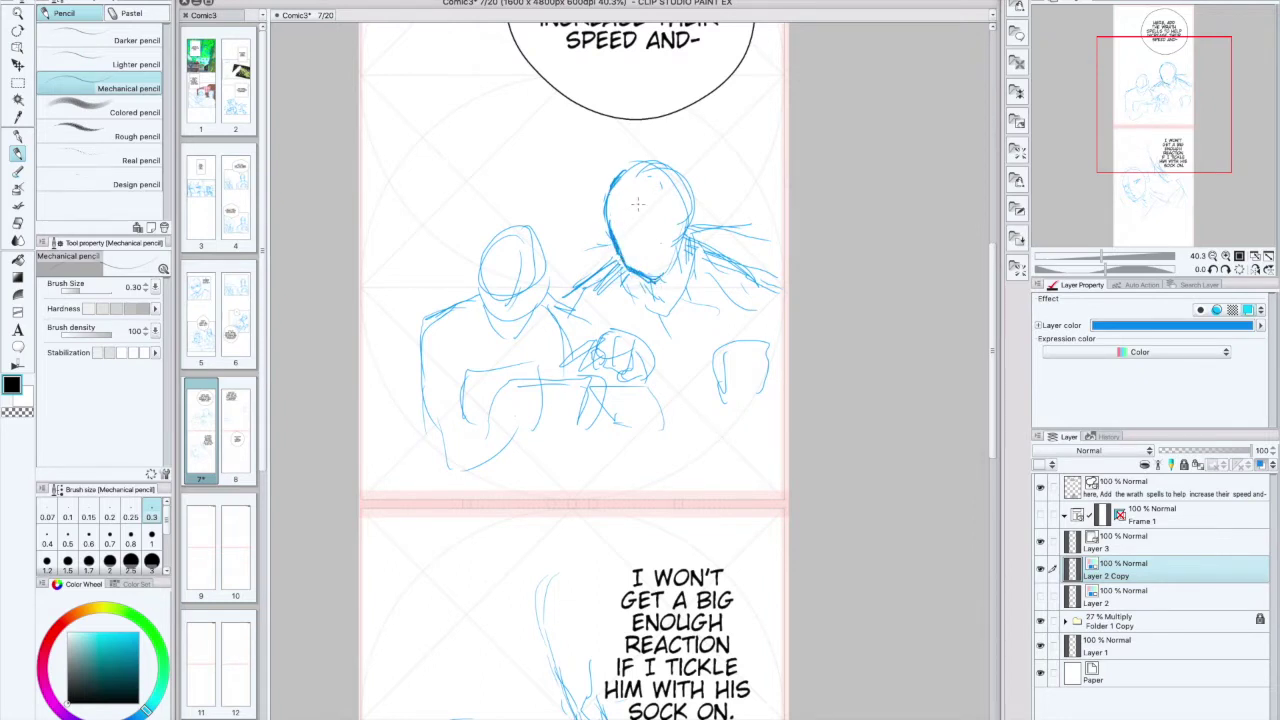
Step: Undo the latest cheek and jaw strokes on the taller figure's head
key(Tab)
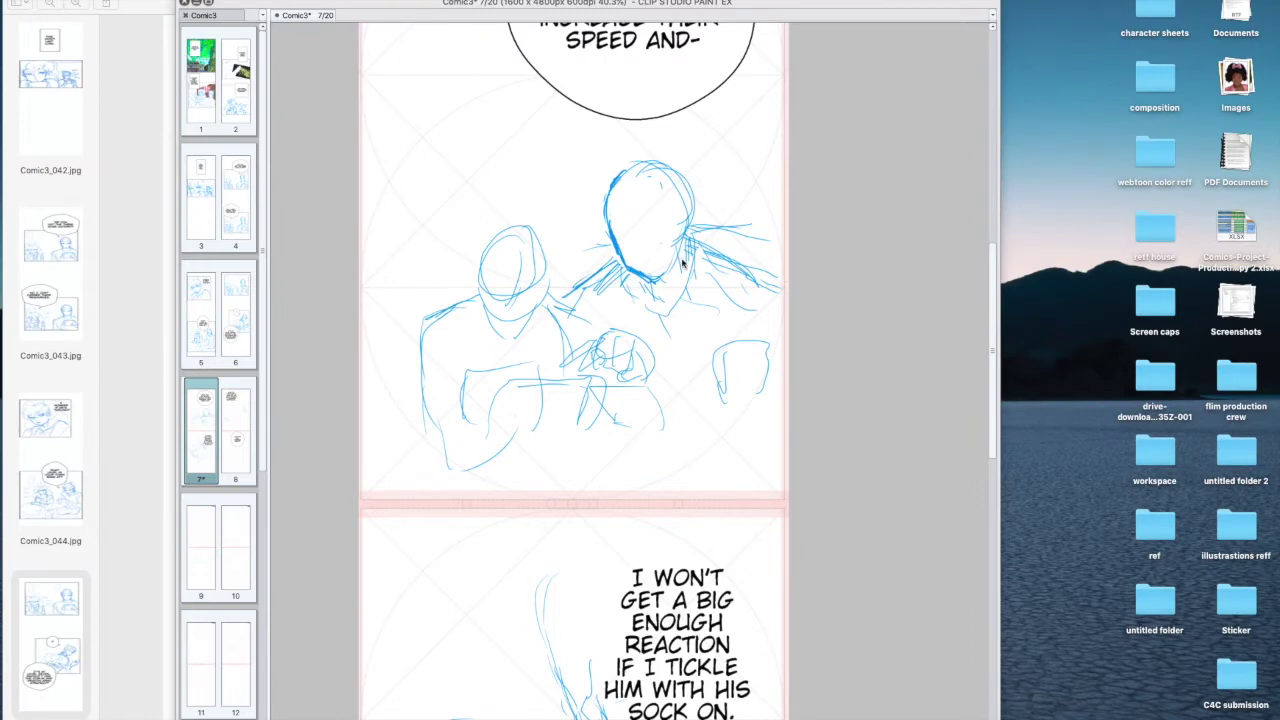
key(Tab)
key(super+z)
key(super+z)
key(super+z)
drag(606, 206, 618, 245)
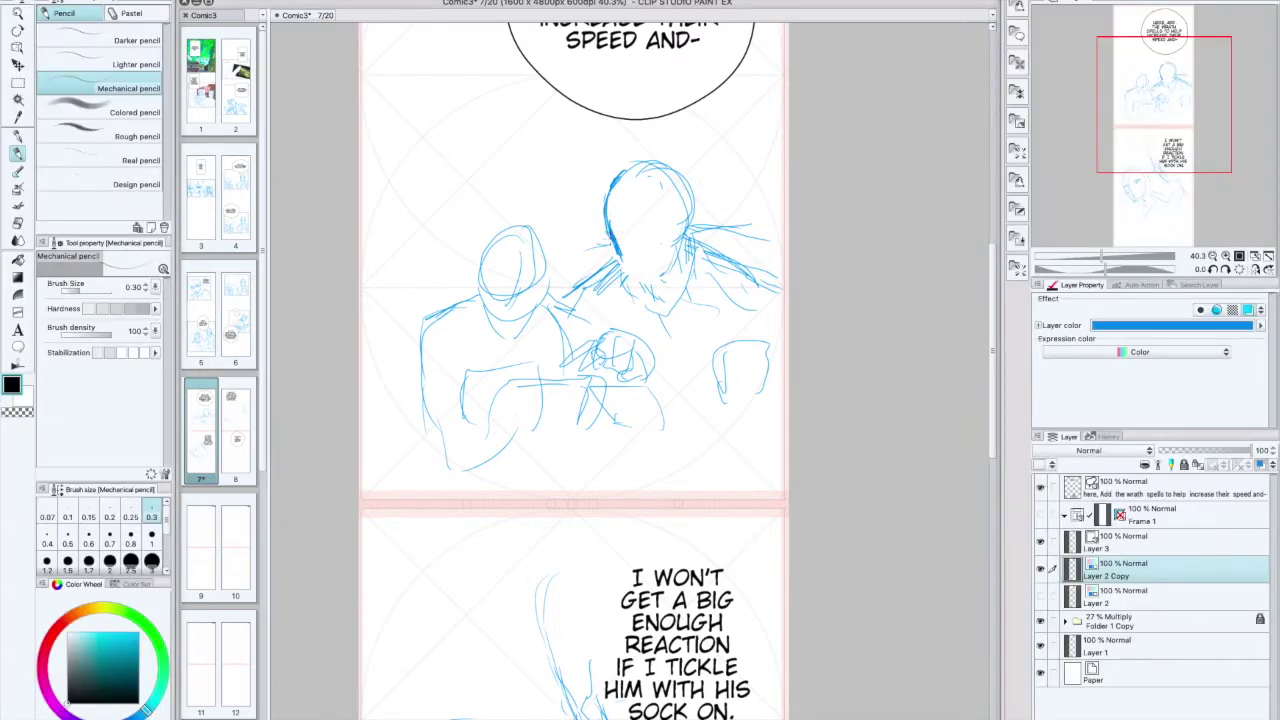
key(super+z)
key(super+z)
Step: Redraw the taller figure's cheek and jaw in bold lines and add the ears and a nose stroke
drag(606, 214, 644, 283)
mouse_move(634, 233)
mouse_down()
mouse_move(645, 248)
mouse_move(604, 230)
mouse_up()
mouse_move(612, 180)
mouse_down()
mouse_move(622, 263)
mouse_move(640, 278)
mouse_move(671, 269)
mouse_move(697, 217)
mouse_move(688, 248)
mouse_up()
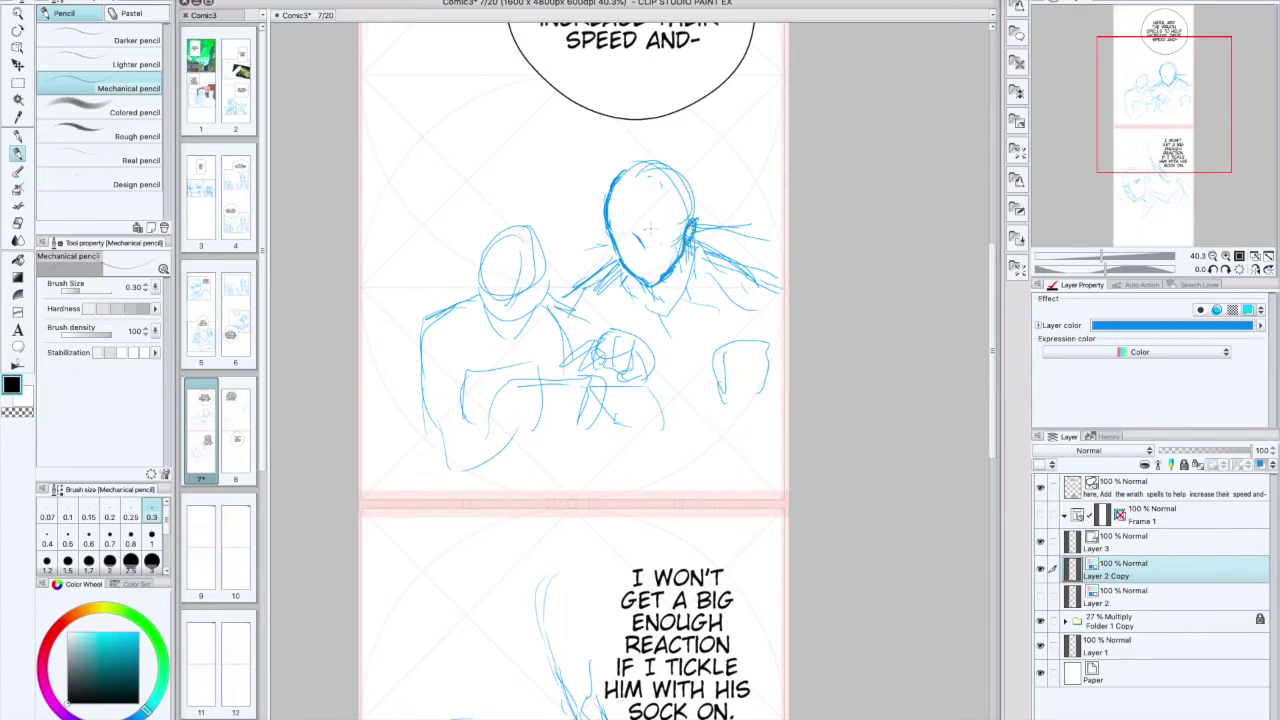
drag(604, 228, 613, 251)
mouse_move(607, 182)
mouse_down()
mouse_move(607, 232)
mouse_move(619, 177)
mouse_up()
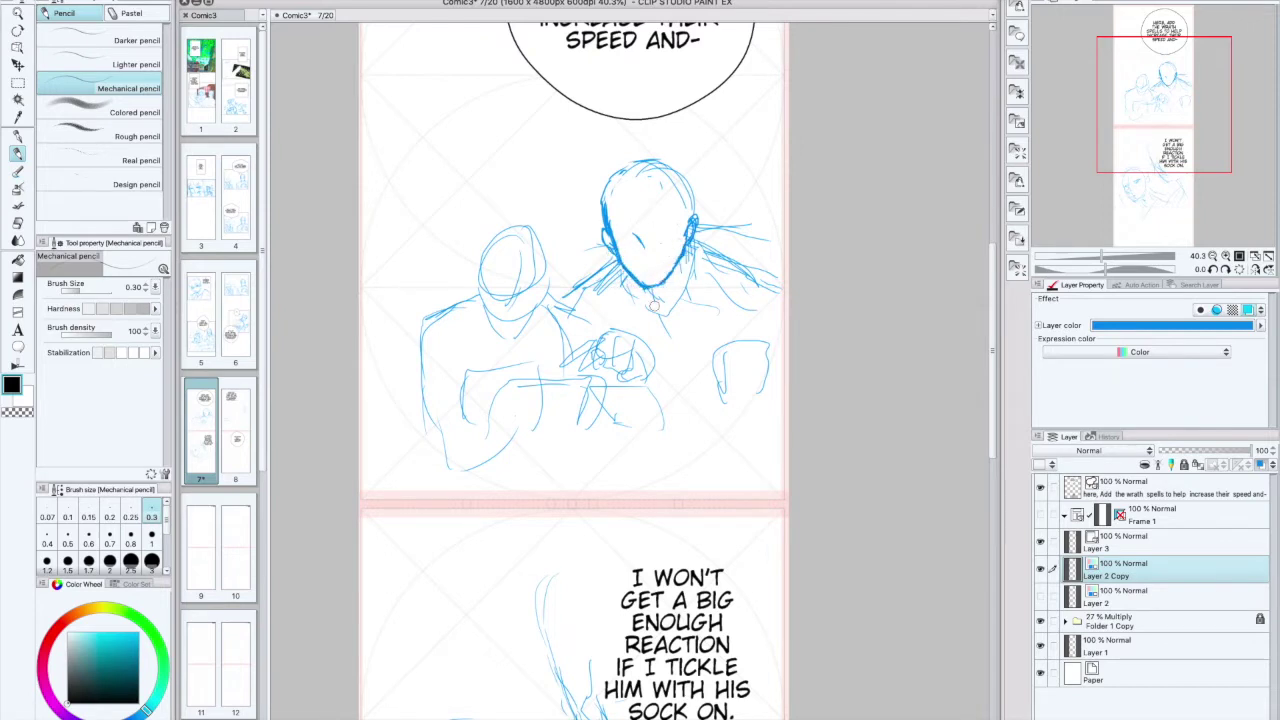
Step: Draw the taller figure's lowered eyes and eyebrows, undoing the strokes that miss
key(super+z)
drag(612, 238, 637, 244)
drag(617, 230, 634, 244)
mouse_move(650, 268)
mouse_down()
mouse_move(628, 247)
mouse_move(677, 235)
mouse_up()
key(ctrl+z)
key(ctrl+z)
drag(660, 216, 688, 214)
drag(606, 214, 630, 224)
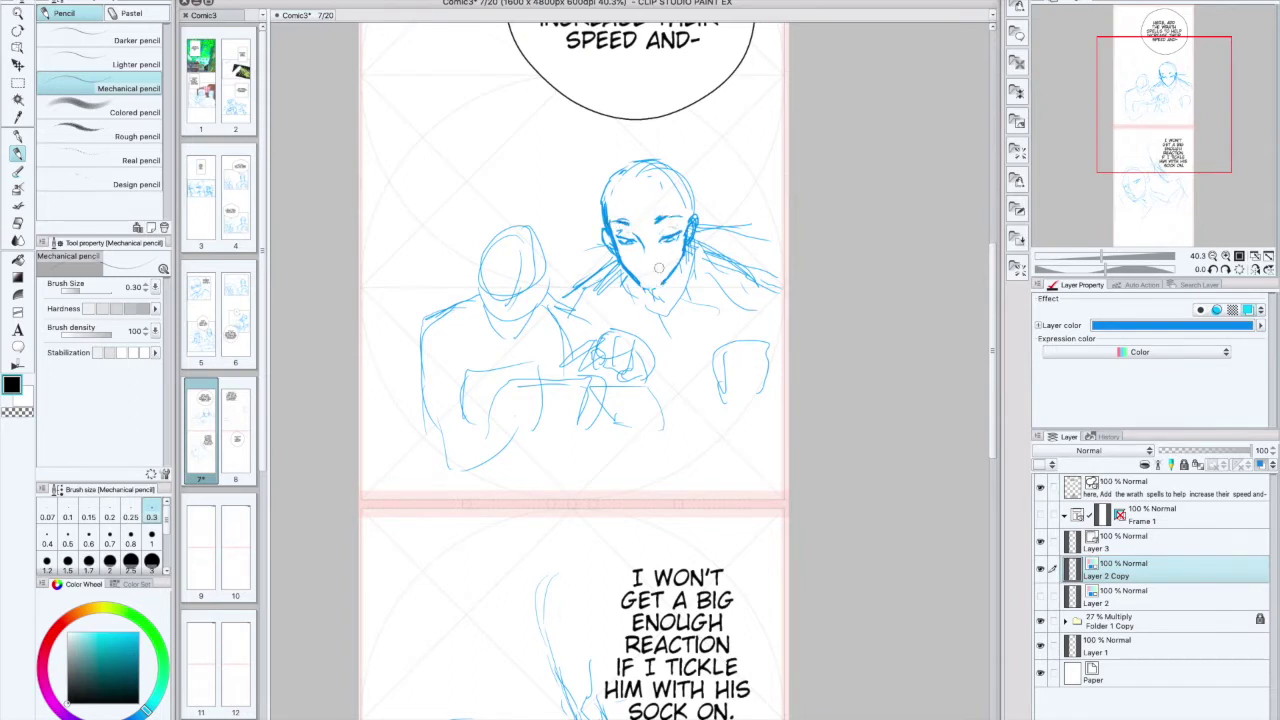
Step: Draw the taller figure's mouth and chin, detail the eye and firm up the outline of the skull and cheek
drag(640, 284, 664, 287)
drag(661, 241, 669, 237)
drag(679, 233, 673, 245)
drag(681, 231, 668, 243)
mouse_move(618, 176)
mouse_down()
mouse_move(604, 212)
mouse_move(682, 176)
mouse_move(694, 232)
mouse_up()
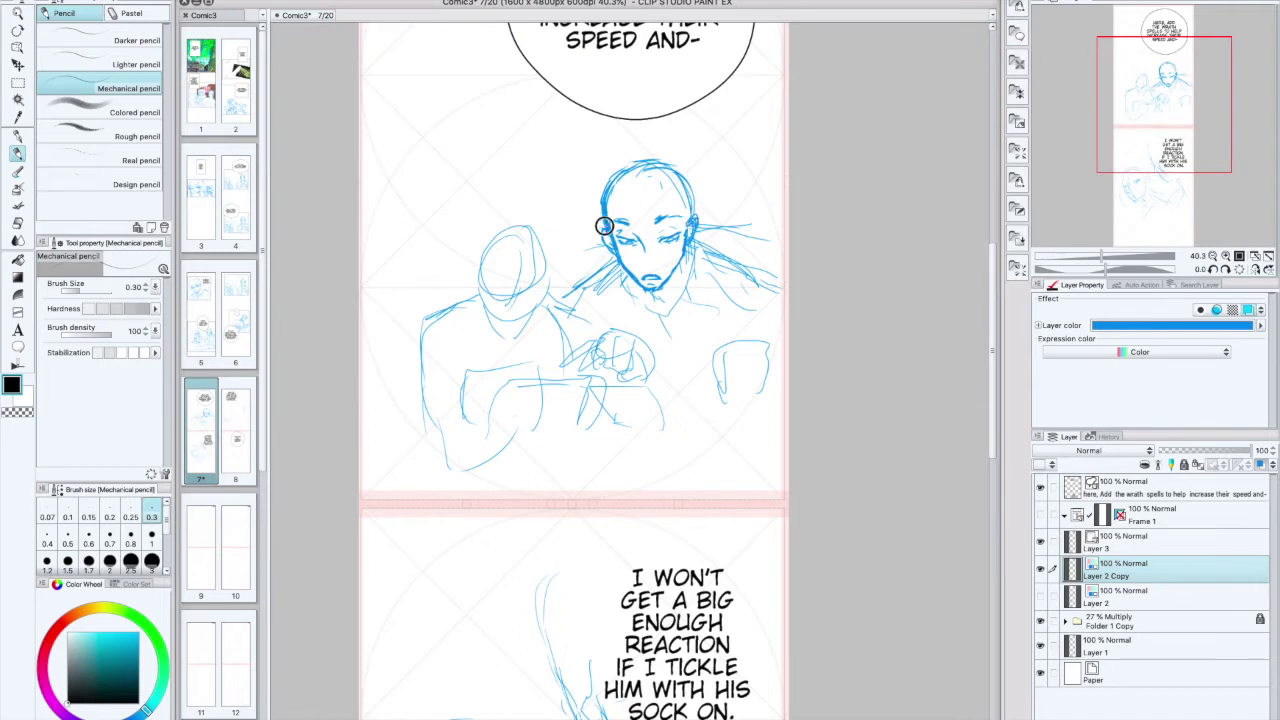
drag(621, 255, 632, 276)
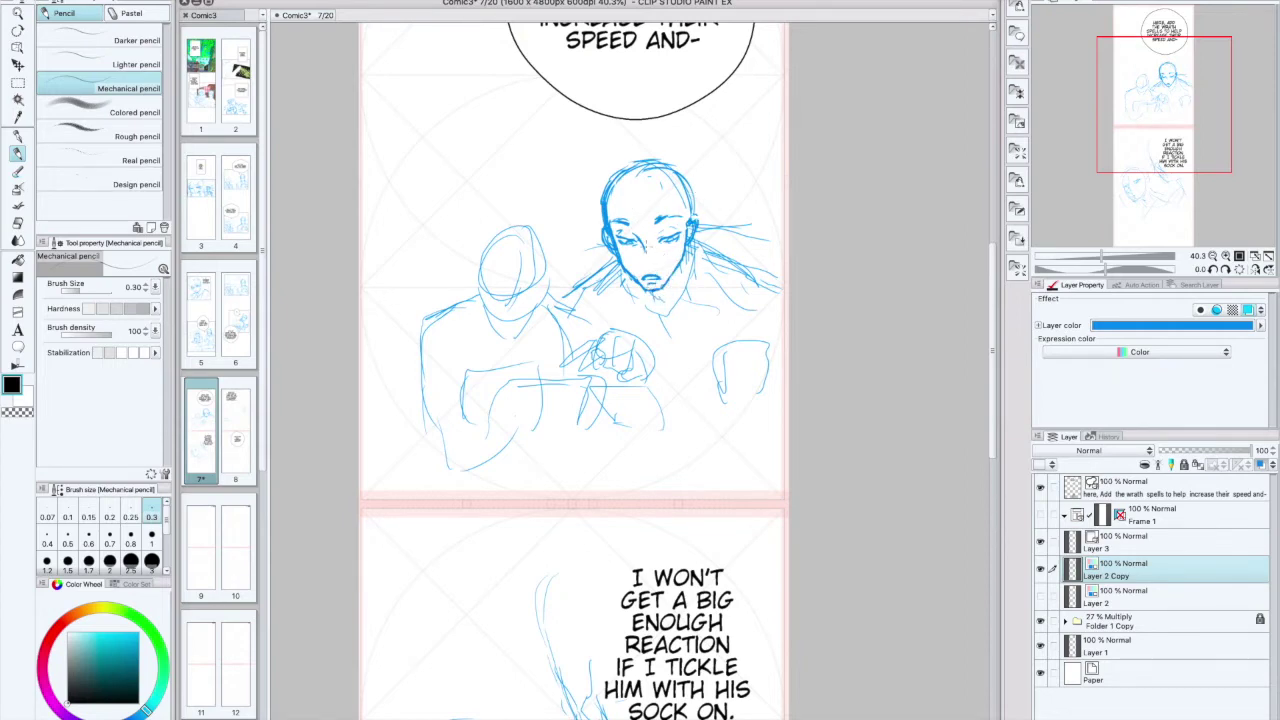
Step: Correct the side contour of the taller figure's head in the mirrored view and restore the normal view
key(h)
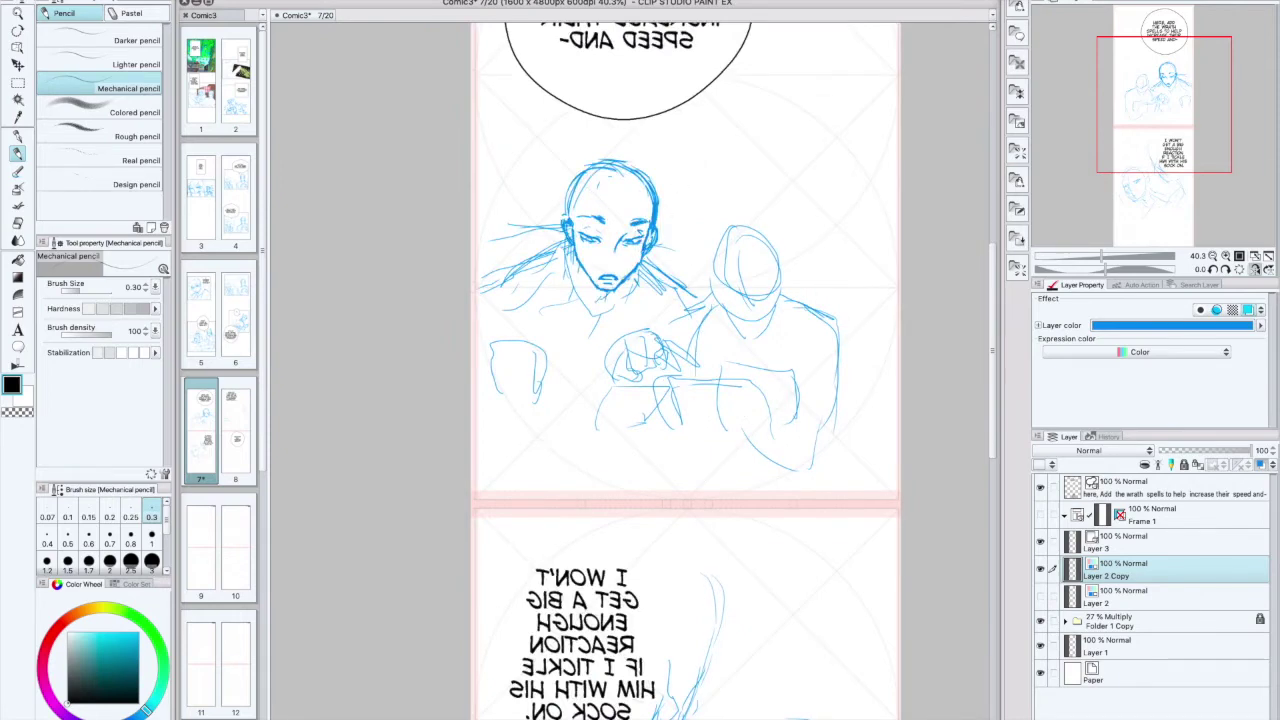
key(Tab)
key(Tab)
drag(566, 226, 586, 166)
key(h)
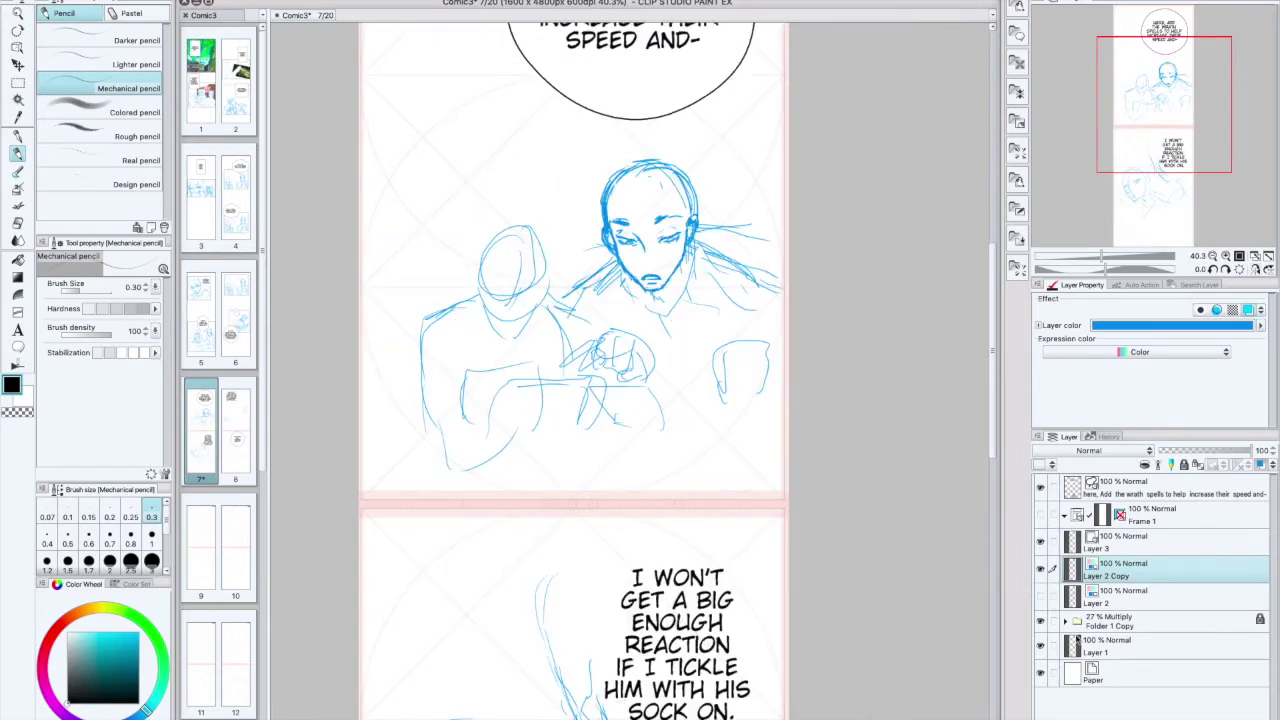
Step: Thicken the taller figure's eyebrow and draw the neck, collar and adjoining shoulder lines beneath the jaw
drag(656, 221, 672, 218)
drag(635, 282, 656, 304)
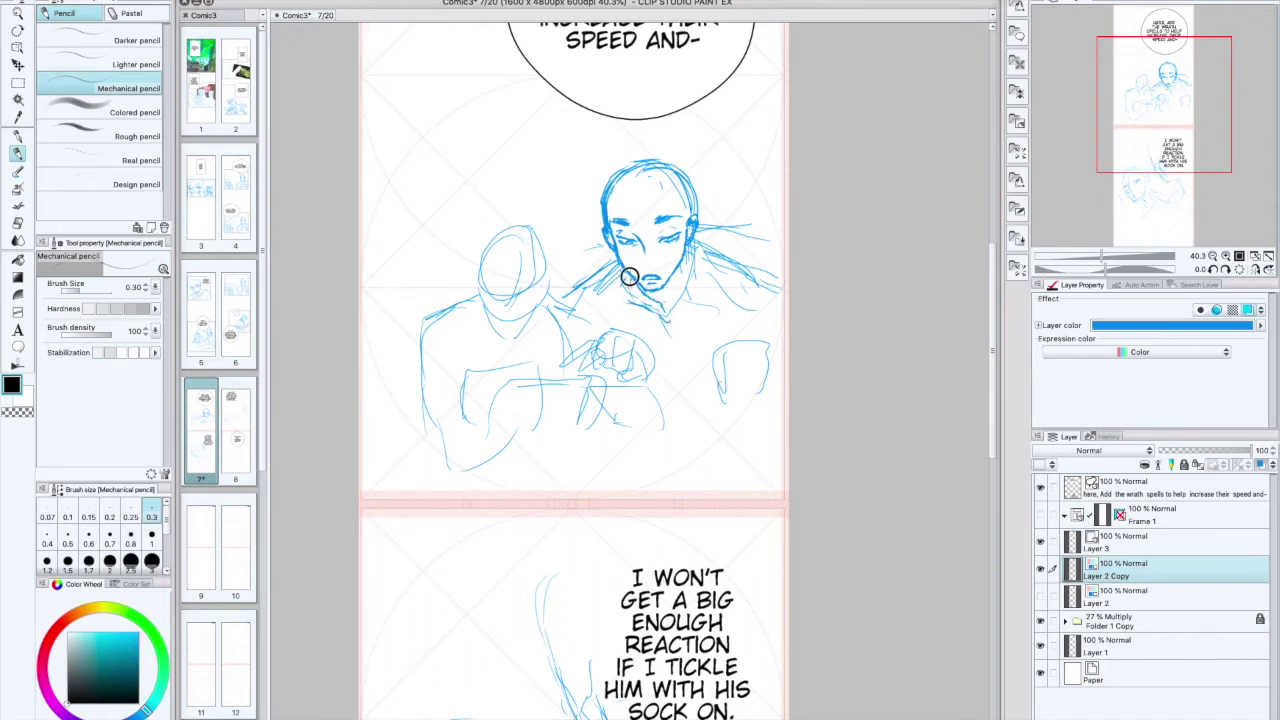
drag(621, 243, 598, 270)
mouse_move(614, 252)
mouse_down()
mouse_move(571, 284)
mouse_move(625, 293)
mouse_move(680, 325)
mouse_up()
drag(687, 277, 683, 308)
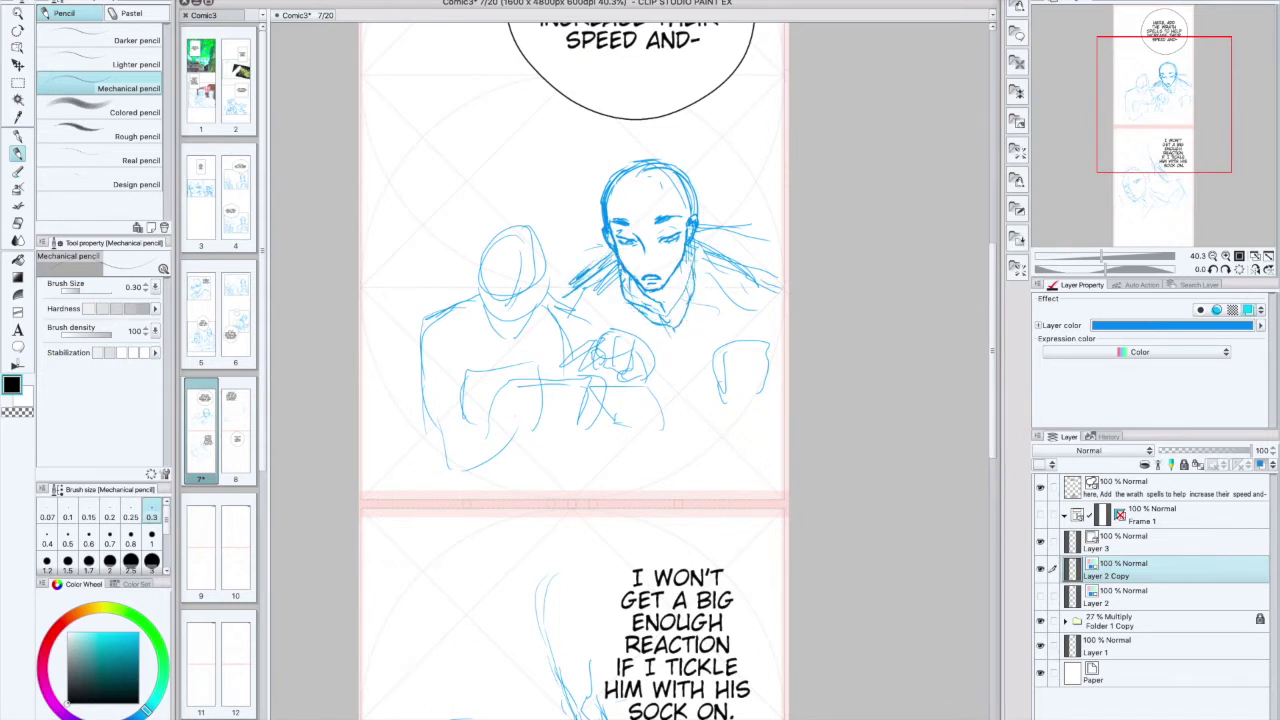
drag(693, 234, 690, 308)
mouse_move(692, 246)
mouse_down()
mouse_move(702, 282)
mouse_move(666, 326)
mouse_move(656, 298)
mouse_up()
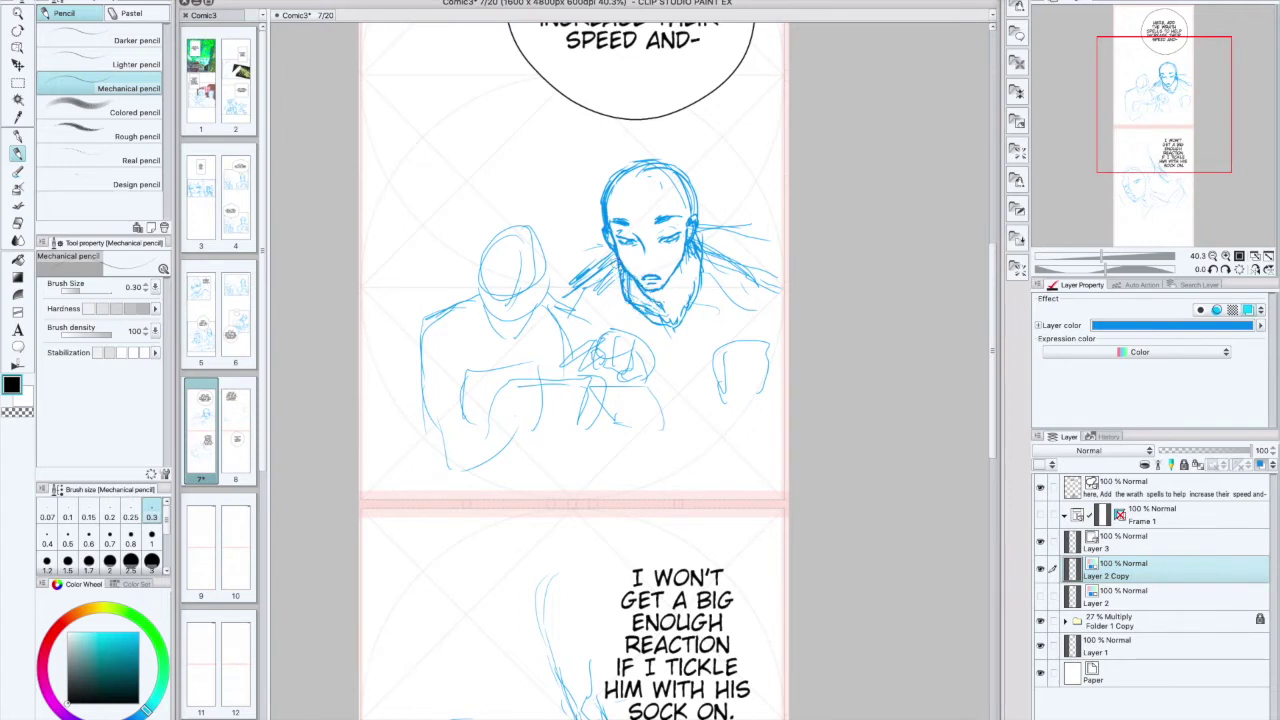
drag(608, 248, 576, 278)
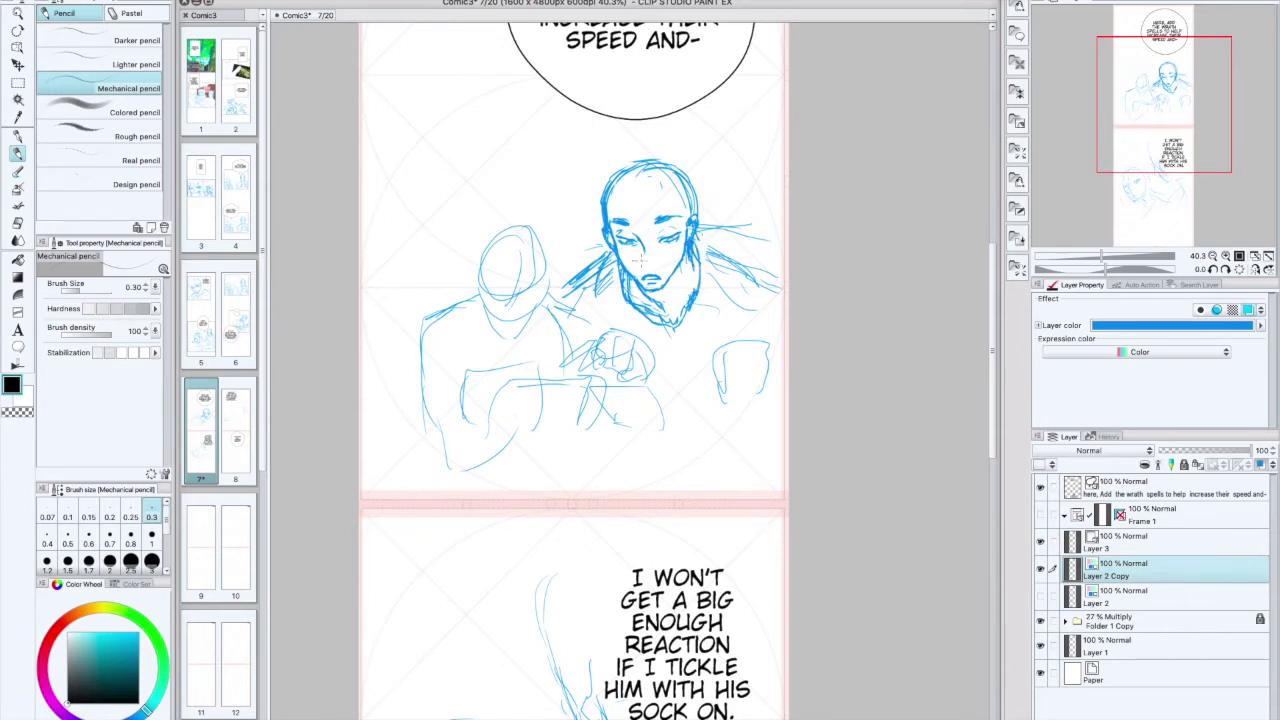
Step: Sketch the taller figure's hairline, topknot and side hair, and add strokes along the shoulder and sleeve
drag(619, 188, 634, 208)
mouse_move(647, 191)
mouse_down()
mouse_move(646, 206)
mouse_move(673, 205)
mouse_up()
mouse_move(638, 161)
mouse_down()
mouse_move(648, 151)
mouse_move(633, 141)
mouse_move(657, 160)
mouse_move(646, 183)
mouse_up()
drag(657, 162, 692, 206)
drag(611, 180, 600, 237)
mouse_move(672, 164)
mouse_down()
mouse_move(706, 222)
mouse_move(696, 245)
mouse_move(707, 223)
mouse_move(742, 236)
mouse_move(732, 240)
mouse_up()
mouse_move(703, 241)
mouse_down()
mouse_move(743, 238)
mouse_move(753, 255)
mouse_move(711, 252)
mouse_move(718, 280)
mouse_move(764, 285)
mouse_move(708, 255)
mouse_move(716, 314)
mouse_move(759, 237)
mouse_move(690, 365)
mouse_up()
drag(688, 306, 695, 385)
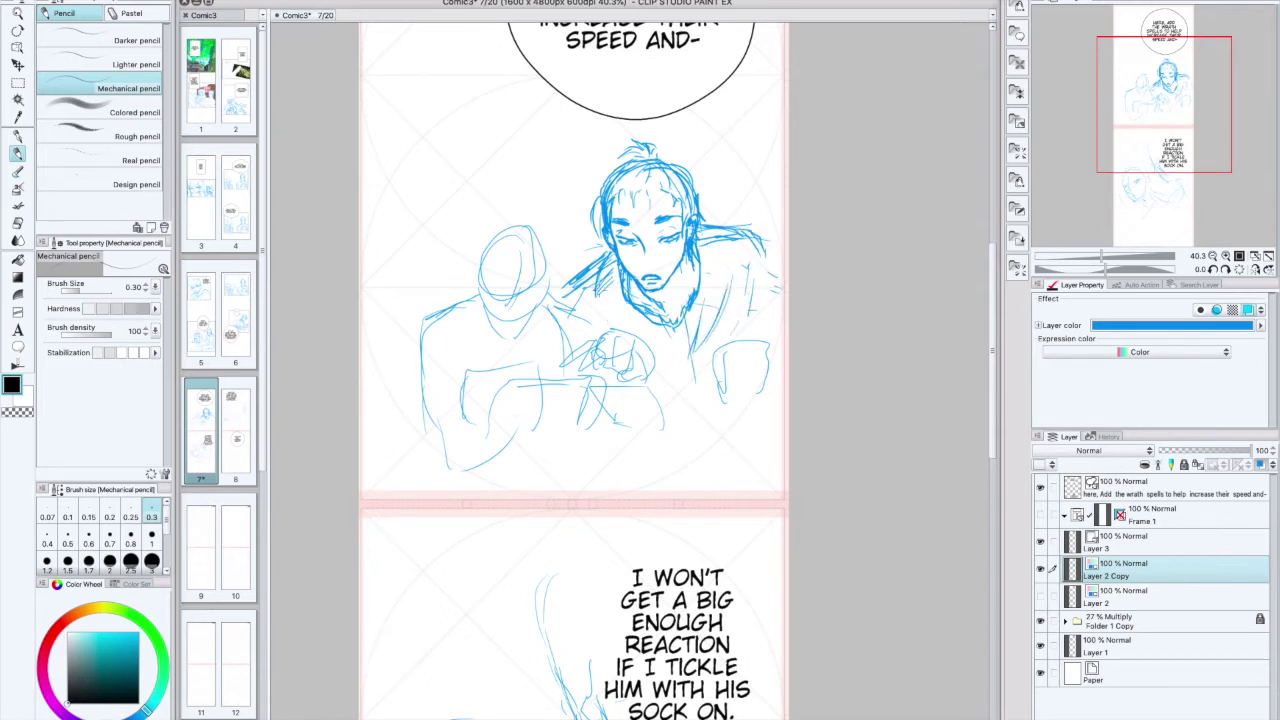
Step: Outline the flat object and hand held up by the taller figure, and add collar, torso and long vertical lines around the body
drag(600, 274, 558, 297)
mouse_move(688, 428)
mouse_down()
mouse_move(689, 402)
mouse_move(726, 379)
mouse_move(746, 376)
mouse_move(740, 403)
mouse_move(745, 393)
mouse_move(731, 354)
mouse_move(711, 364)
mouse_move(729, 366)
mouse_move(716, 377)
mouse_move(737, 341)
mouse_move(785, 333)
mouse_move(713, 362)
mouse_move(729, 343)
mouse_move(785, 333)
mouse_up()
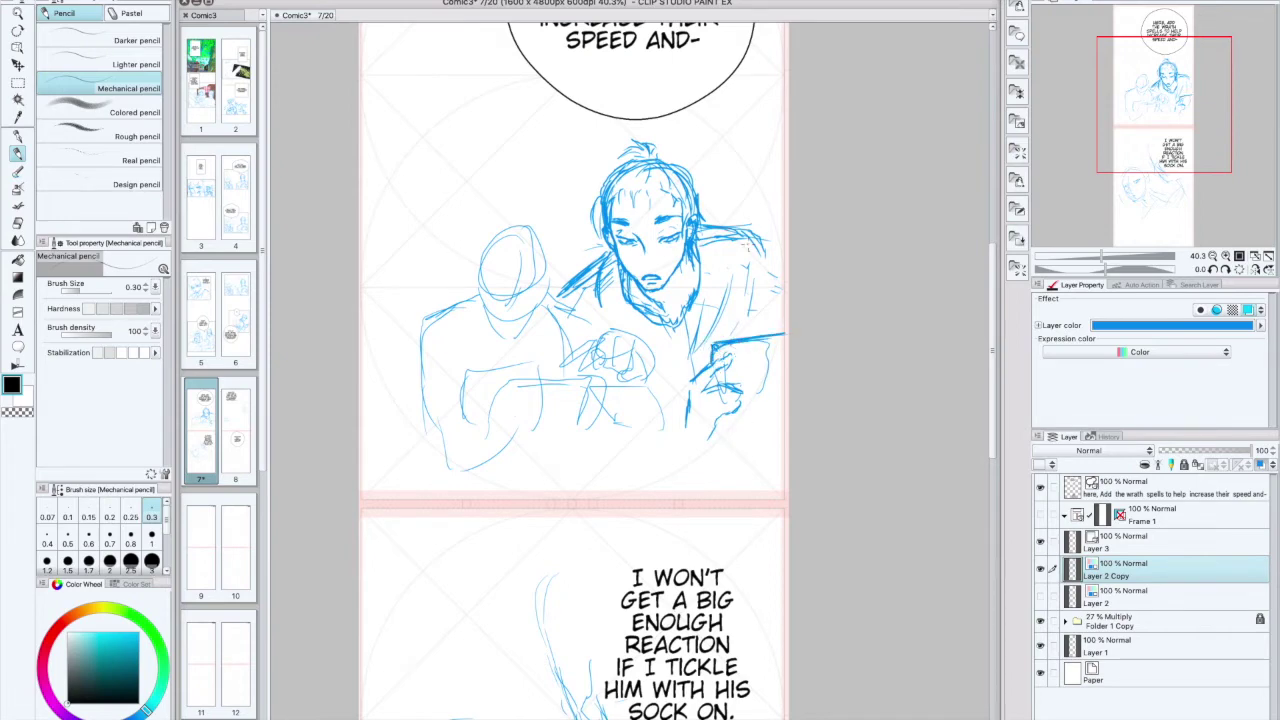
drag(704, 292, 677, 359)
drag(759, 125, 761, 278)
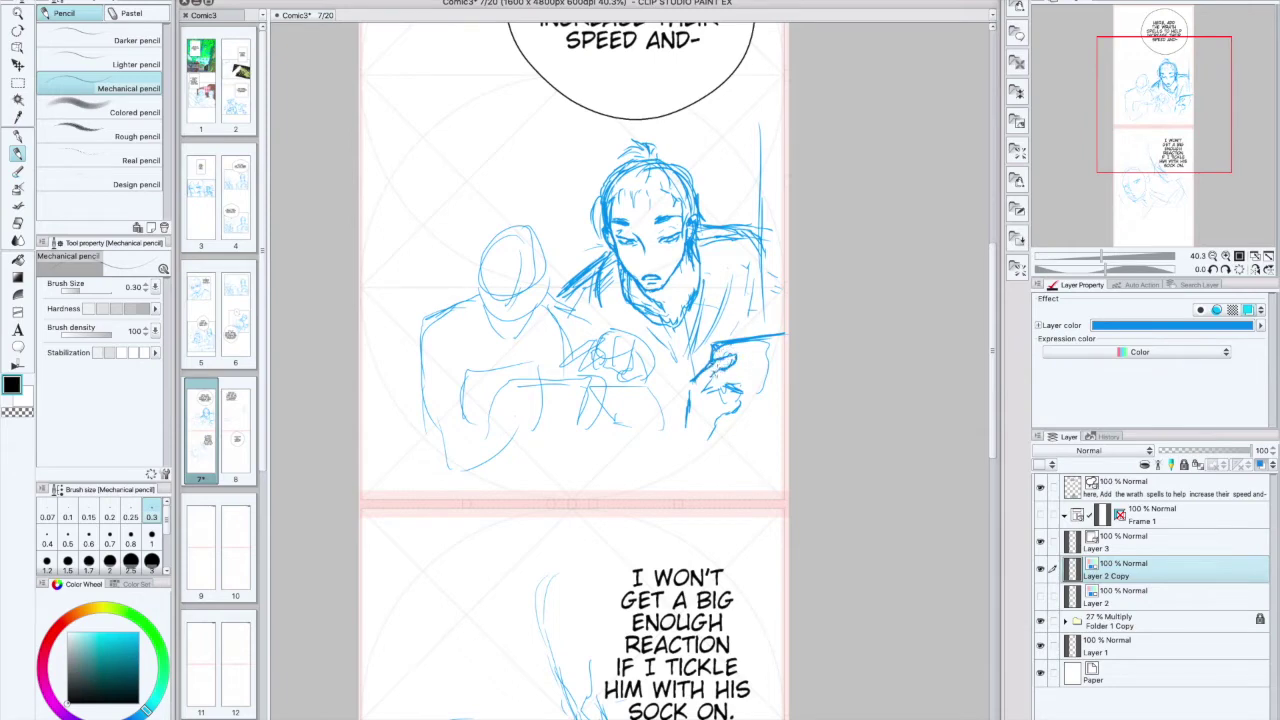
Step: Draw the knuckles, fingers and lower edge of the taller figure's hand gripping the flat object
mouse_move(702, 374)
mouse_down()
mouse_move(696, 417)
mouse_move(715, 391)
mouse_up()
key(super+z)
key(super+z)
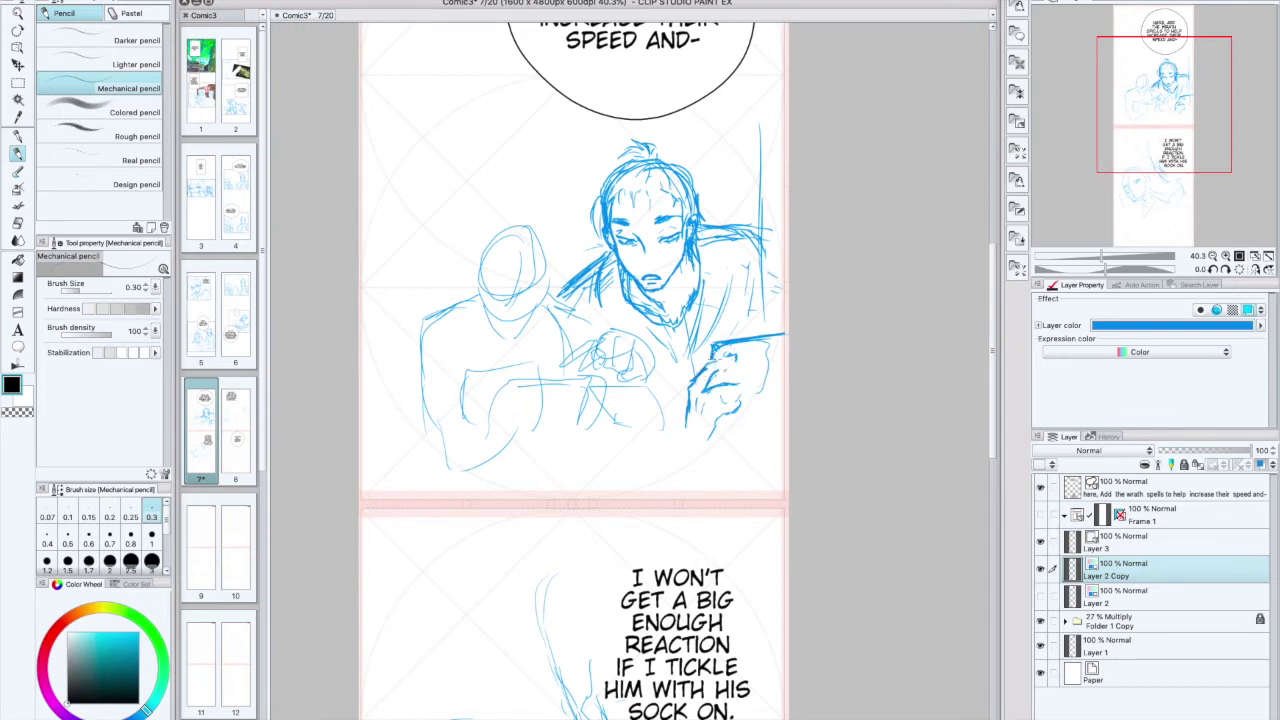
drag(719, 417, 711, 441)
drag(726, 402, 748, 403)
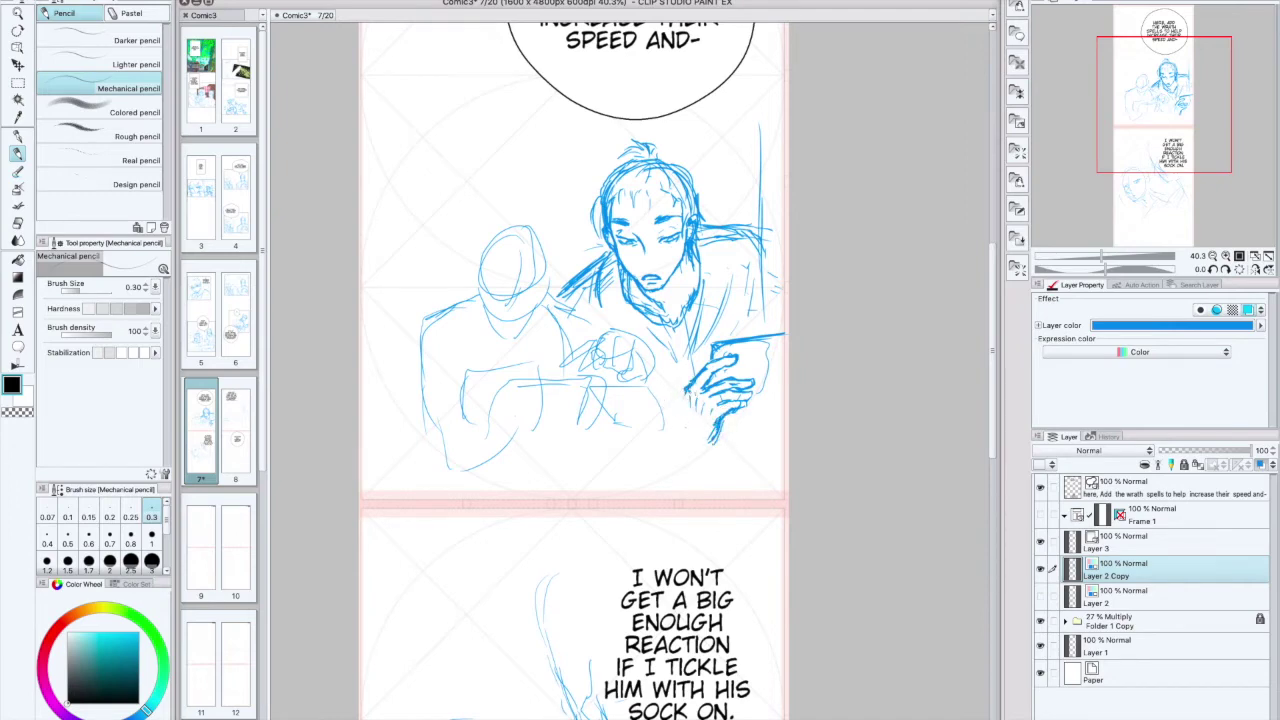
Step: Finish the wrist of the taller figure's hand, then add a curved line beside the head and small collar details
drag(689, 386, 674, 429)
drag(600, 142, 567, 206)
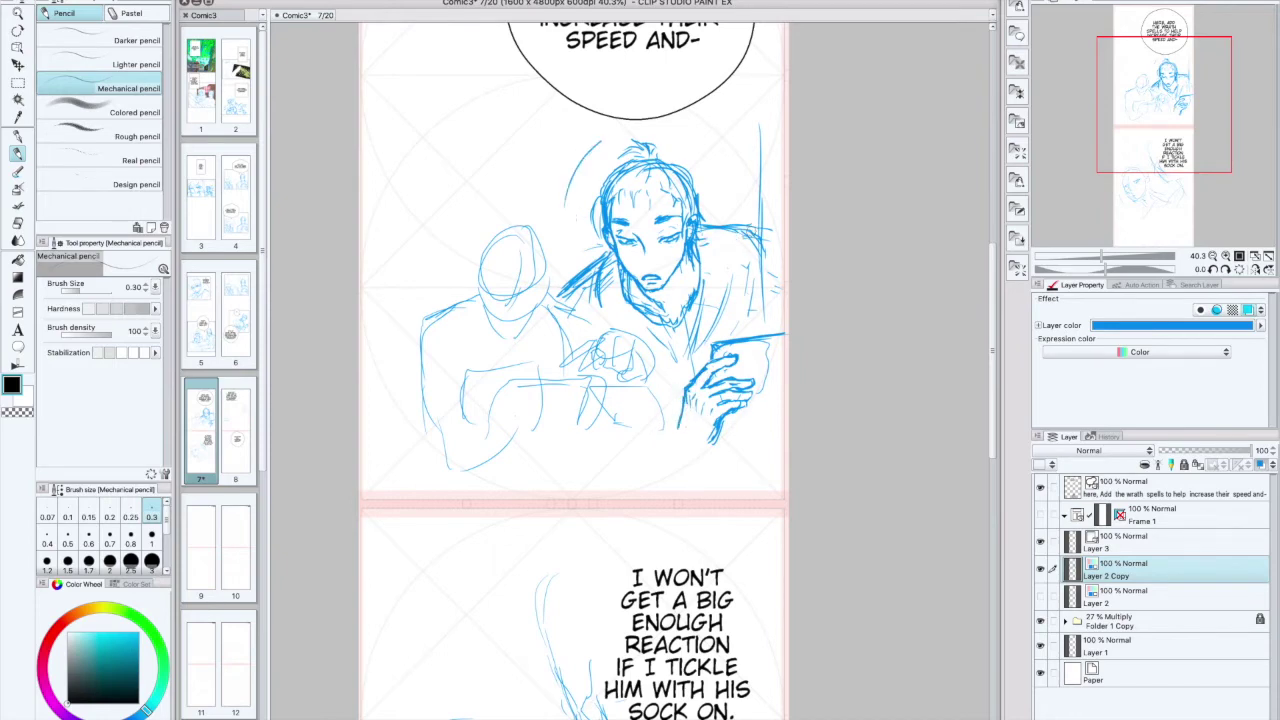
drag(703, 256, 702, 284)
drag(677, 328, 680, 333)
Step: Redraw the shorter figure's head as a clean bold outline with cheeks, chin and ear, clearing the rough guide lines inside
drag(546, 245, 546, 294)
mouse_move(496, 231)
mouse_down()
mouse_move(475, 277)
mouse_move(553, 273)
mouse_move(547, 302)
mouse_up()
drag(480, 297, 506, 333)
mouse_move(552, 280)
mouse_down()
mouse_move(522, 334)
mouse_move(546, 314)
mouse_up()
drag(553, 279, 551, 303)
mouse_move(484, 234)
mouse_down()
mouse_move(468, 286)
mouse_move(498, 325)
mouse_move(489, 318)
mouse_move(516, 335)
mouse_move(533, 325)
mouse_up()
mouse_move(546, 303)
mouse_down()
mouse_move(549, 278)
mouse_move(516, 298)
mouse_up()
drag(516, 298, 492, 300)
drag(504, 242, 482, 290)
drag(522, 320, 541, 307)
drag(533, 243, 555, 296)
mouse_move(556, 302)
mouse_down()
mouse_move(557, 280)
mouse_move(549, 314)
mouse_move(503, 320)
mouse_move(472, 282)
mouse_move(473, 250)
mouse_up()
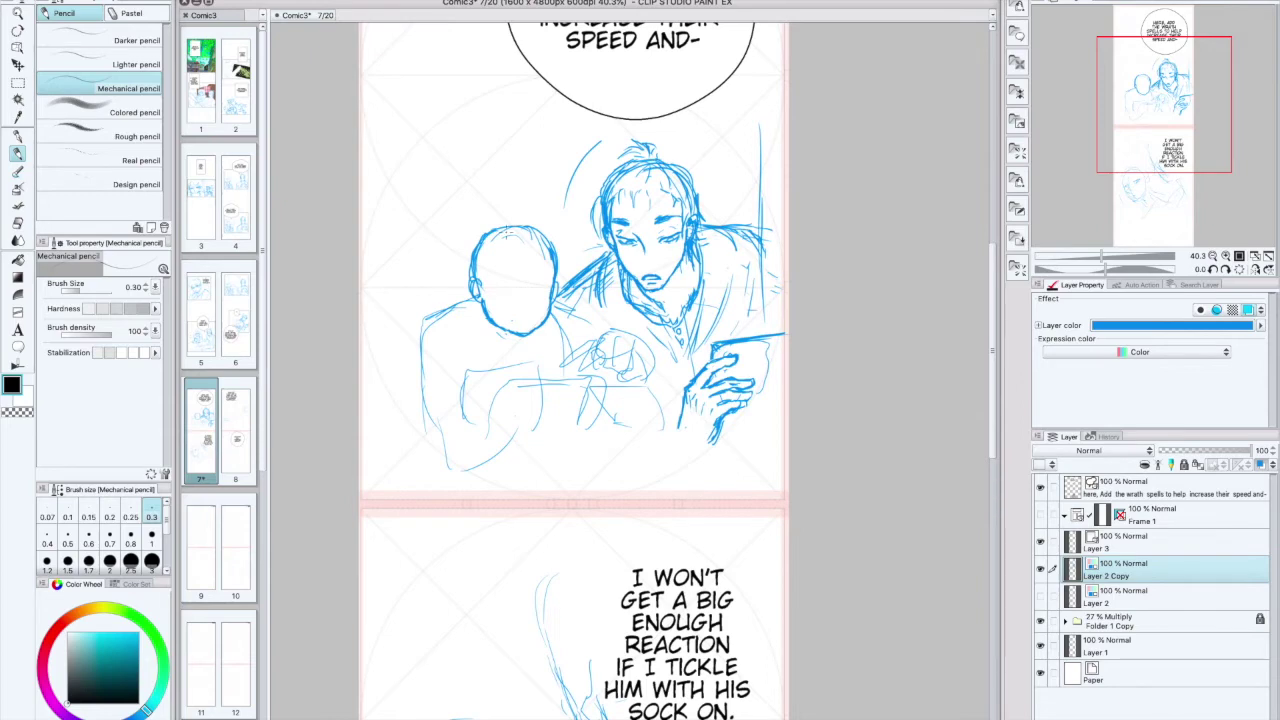
Step: Place the shorter figure's far eye, nose and mouth, checking the face in the mirrored view
key(h)
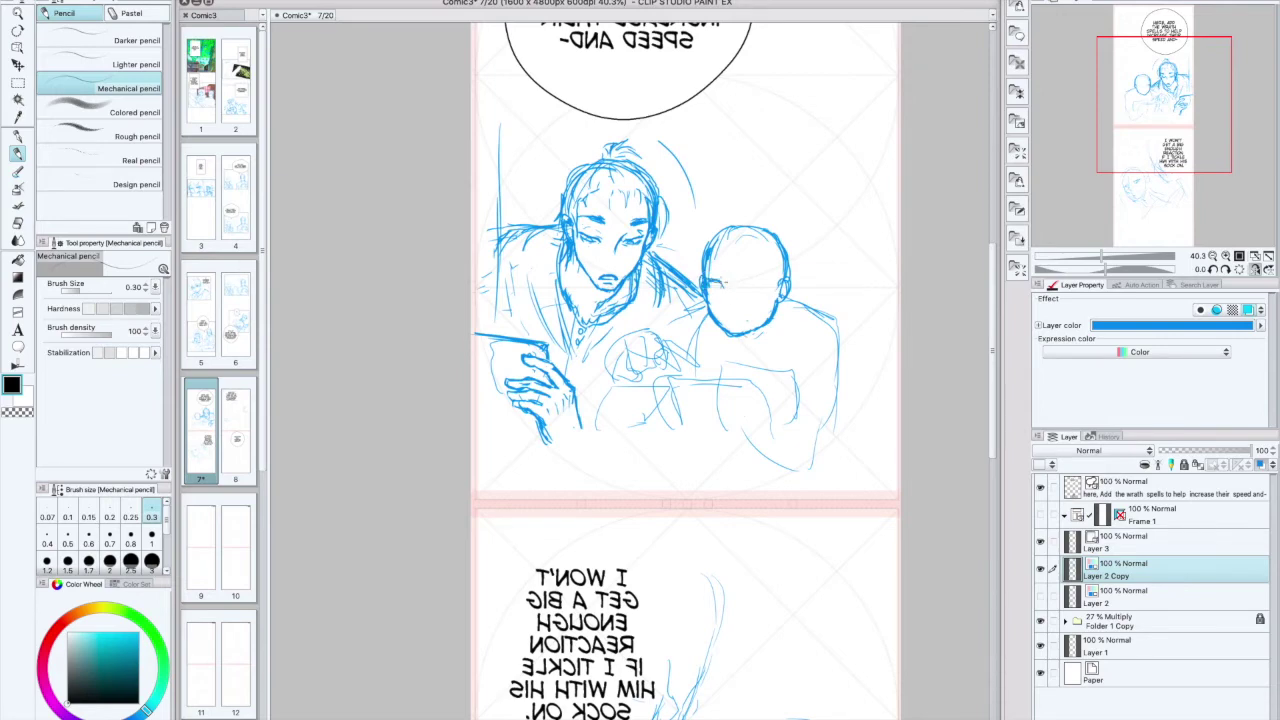
mouse_move(722, 278)
mouse_down()
mouse_move(714, 297)
mouse_move(708, 276)
mouse_up()
drag(728, 306, 737, 313)
drag(728, 321, 735, 322)
key(h)
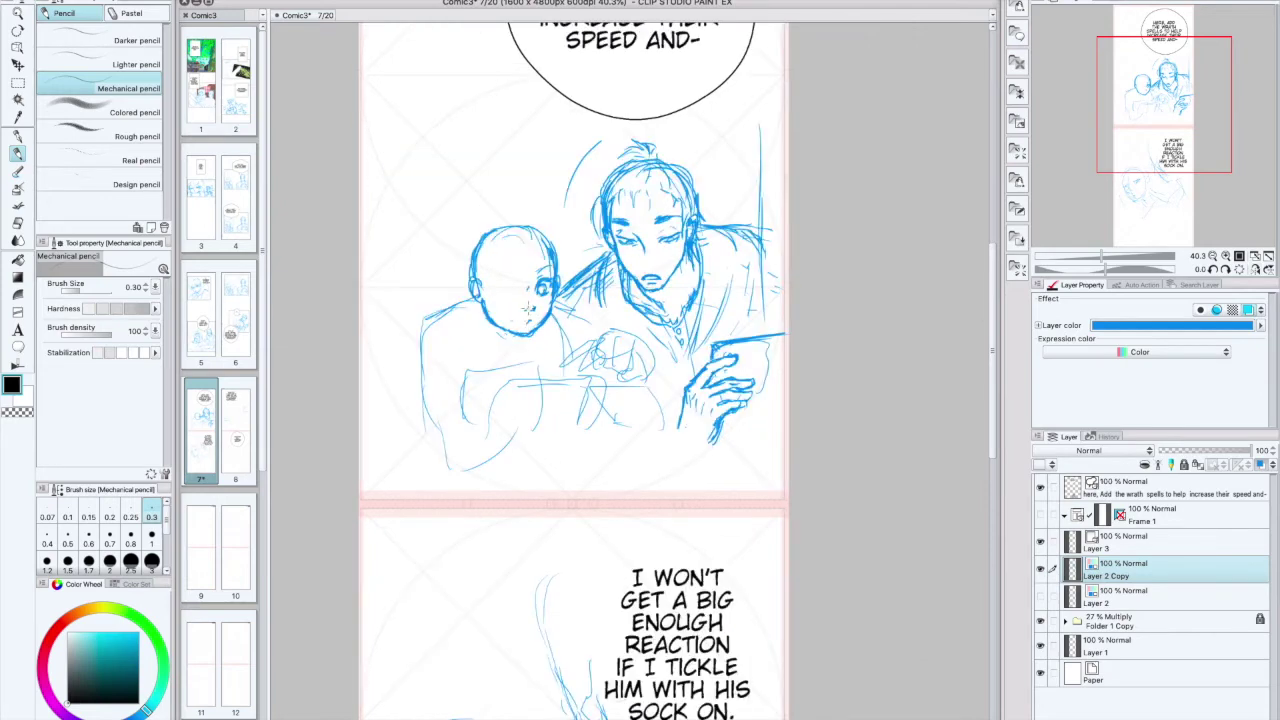
drag(523, 322, 533, 322)
drag(541, 280, 540, 296)
Step: Refine the shorter figure's cheek and eyes and add the near eye and frowning brows in the mirrored view, then restore the normal view
key(h)
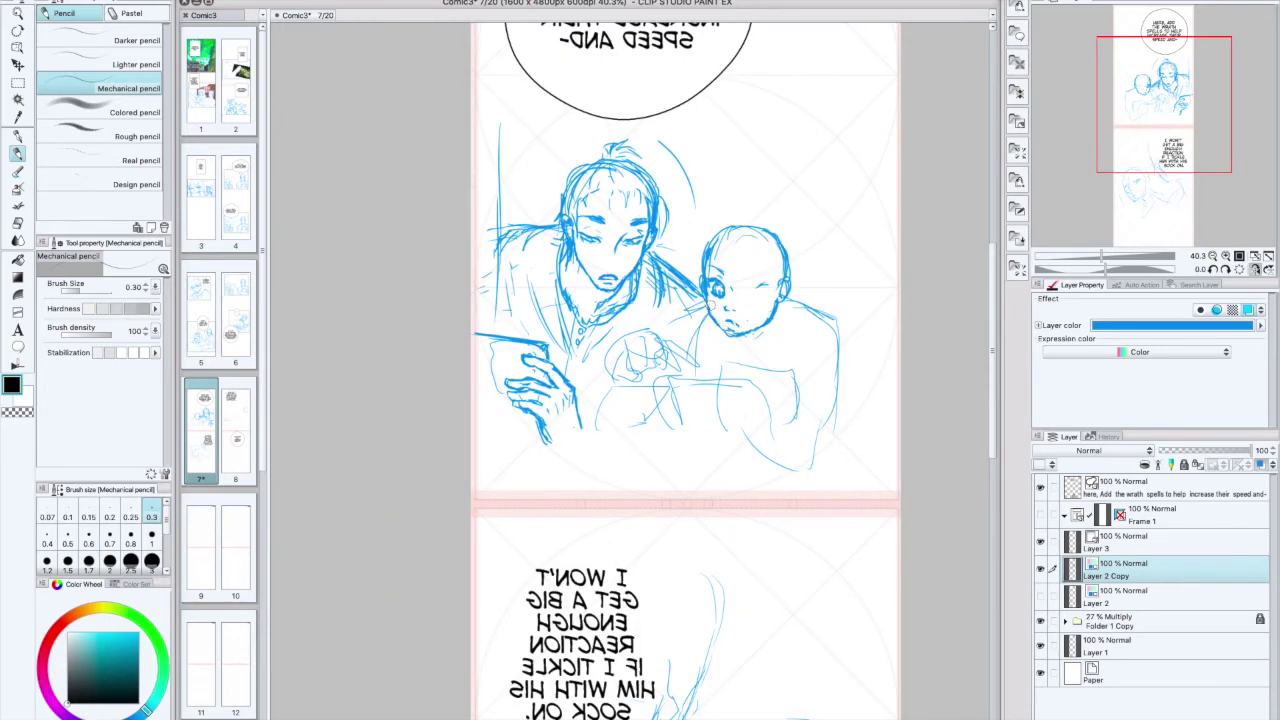
drag(706, 290, 721, 327)
drag(714, 282, 721, 293)
mouse_move(747, 286)
mouse_down()
mouse_move(770, 287)
mouse_move(770, 300)
mouse_move(750, 296)
mouse_move(761, 278)
mouse_up()
key(ctrl+z)
key(ctrl+z)
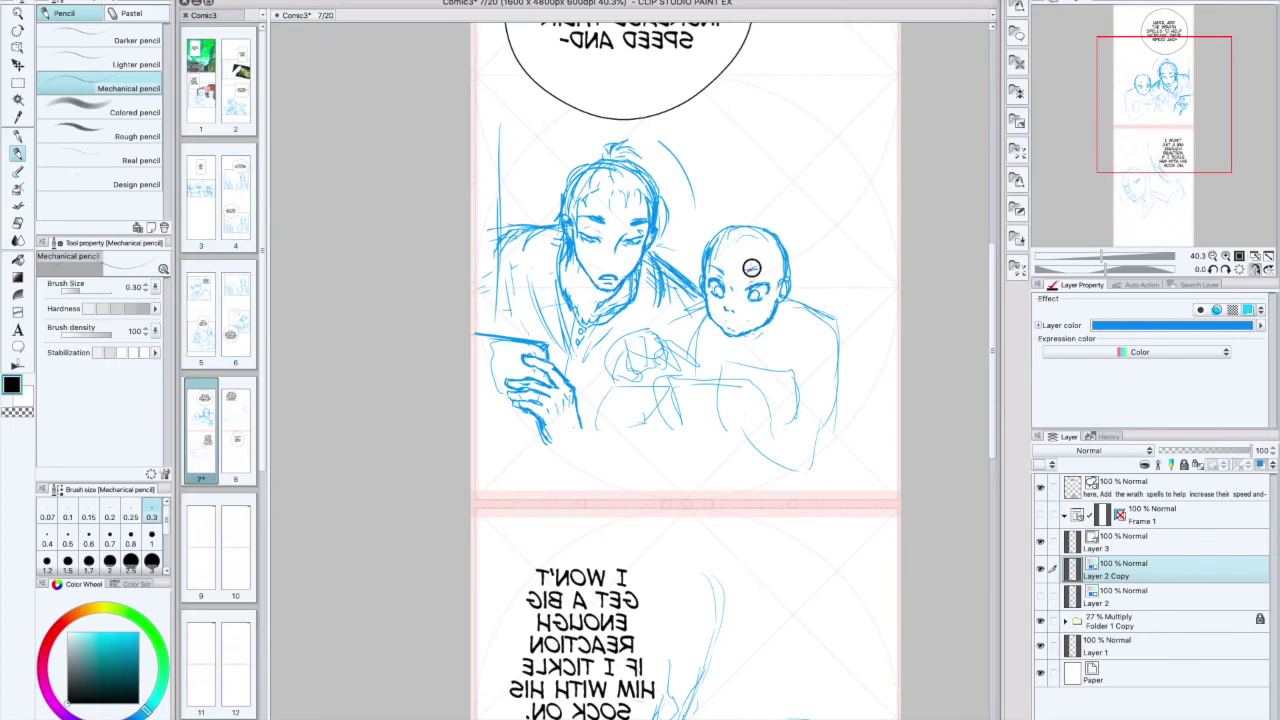
key(h)
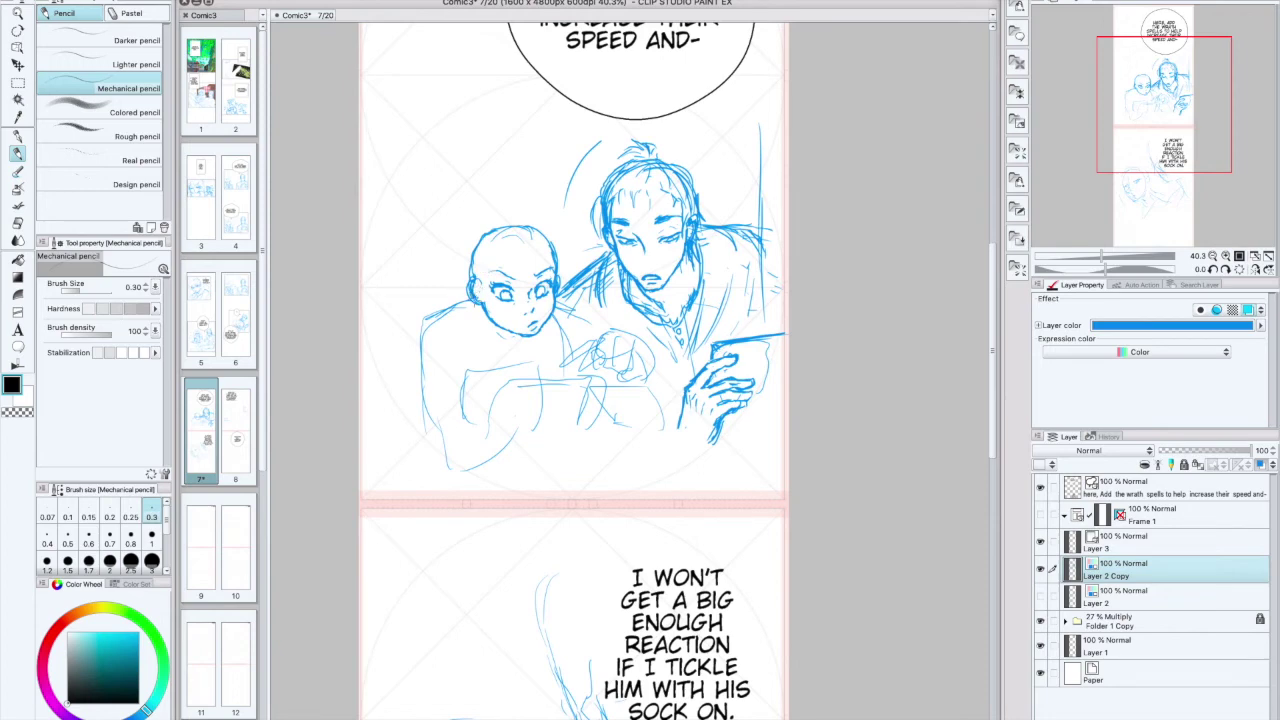
Step: Draw the shorter figure's neck and both shoulders, starting from the mirrored view and finishing in the normal view
key(h)
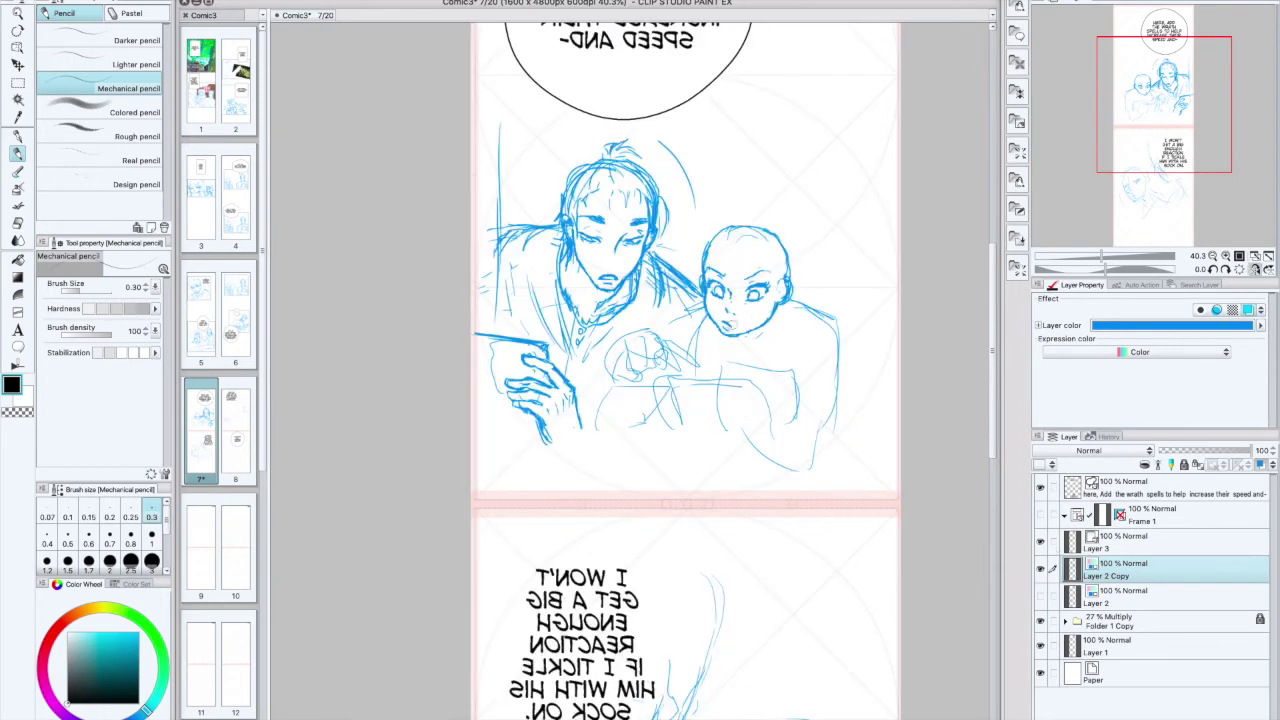
key(ctrl+z)
drag(787, 312, 840, 340)
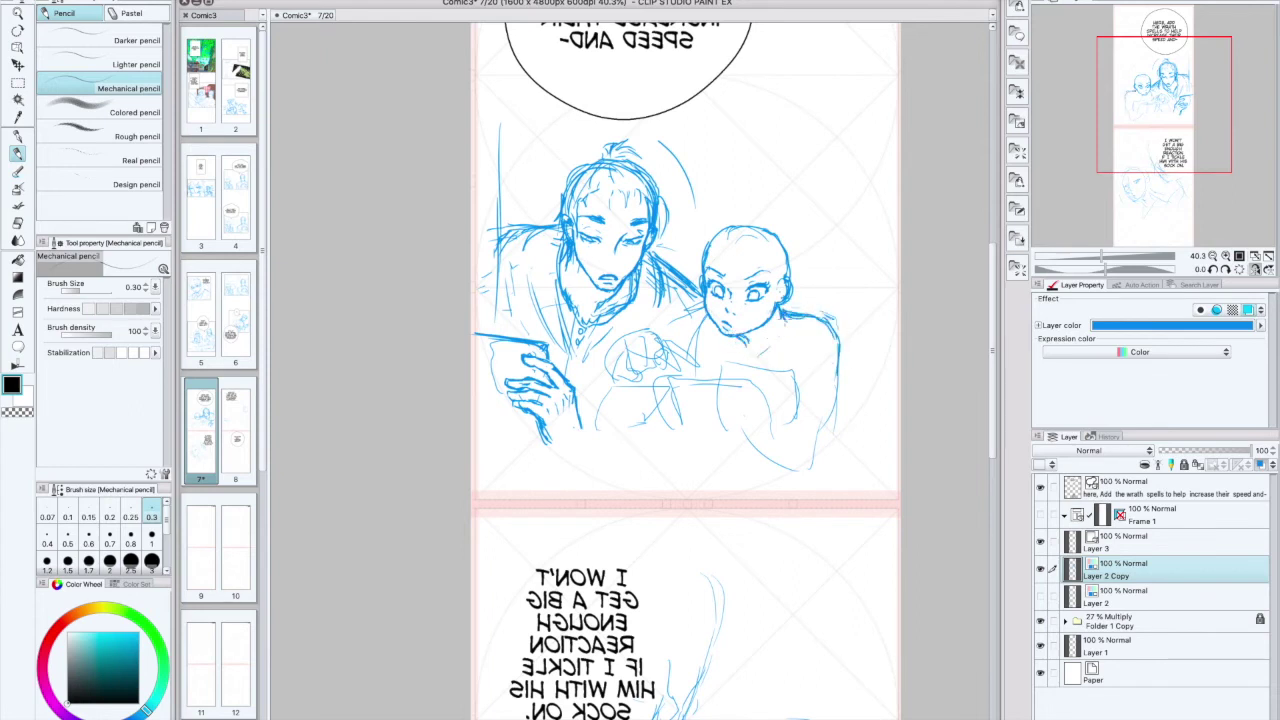
key(h)
drag(557, 308, 588, 328)
drag(470, 312, 414, 344)
mouse_move(438, 312)
mouse_down()
mouse_move(414, 360)
mouse_move(525, 355)
mouse_move(525, 339)
mouse_move(568, 366)
mouse_up()
drag(560, 318, 571, 354)
drag(560, 317, 573, 334)
drag(432, 318, 409, 360)
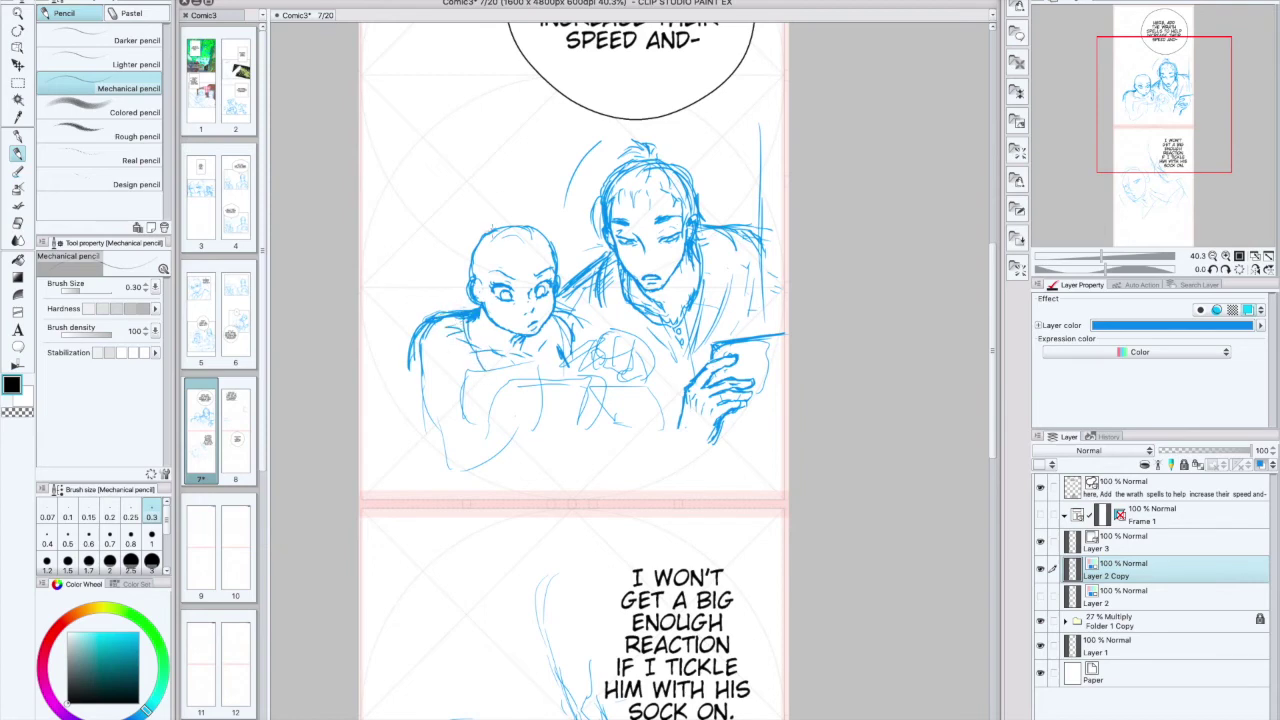
Step: Sketch the shorter figure's curly hairline and the puffy curls around the top, side and back of the head
drag(474, 267, 478, 289)
drag(519, 247, 531, 279)
drag(554, 233, 548, 286)
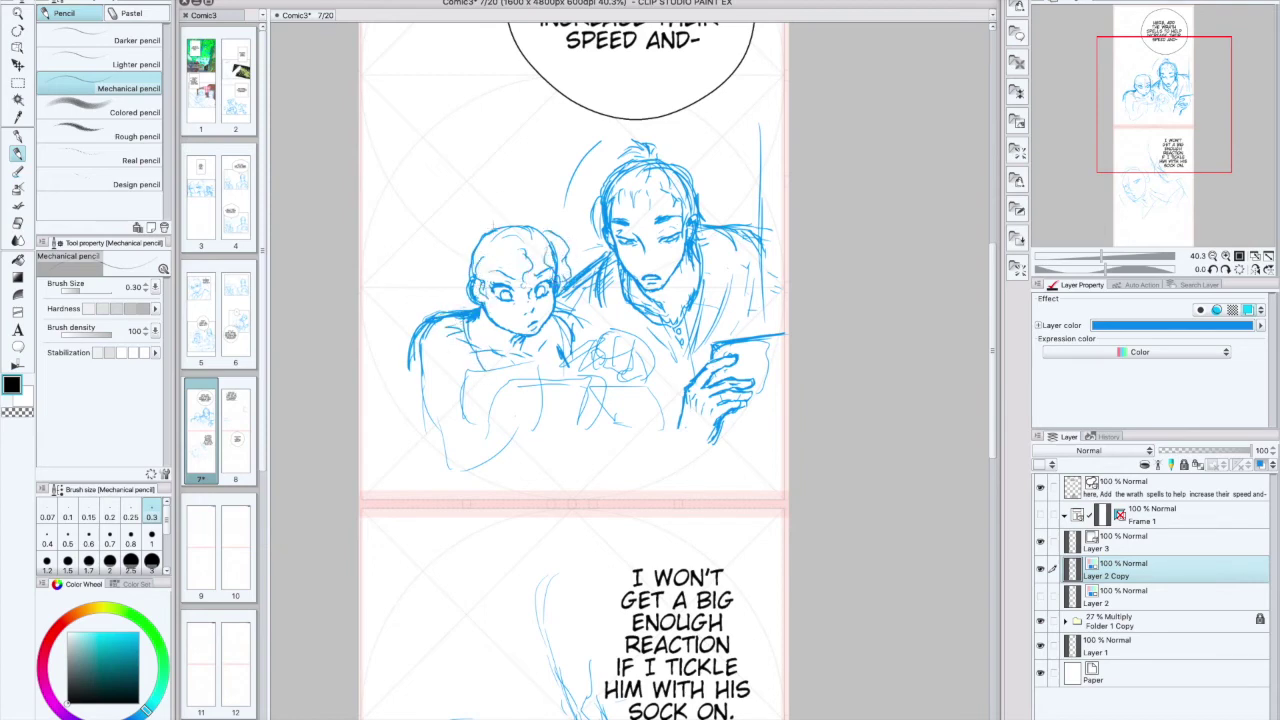
mouse_move(474, 209)
mouse_down()
mouse_move(437, 244)
mouse_move(456, 301)
mouse_up()
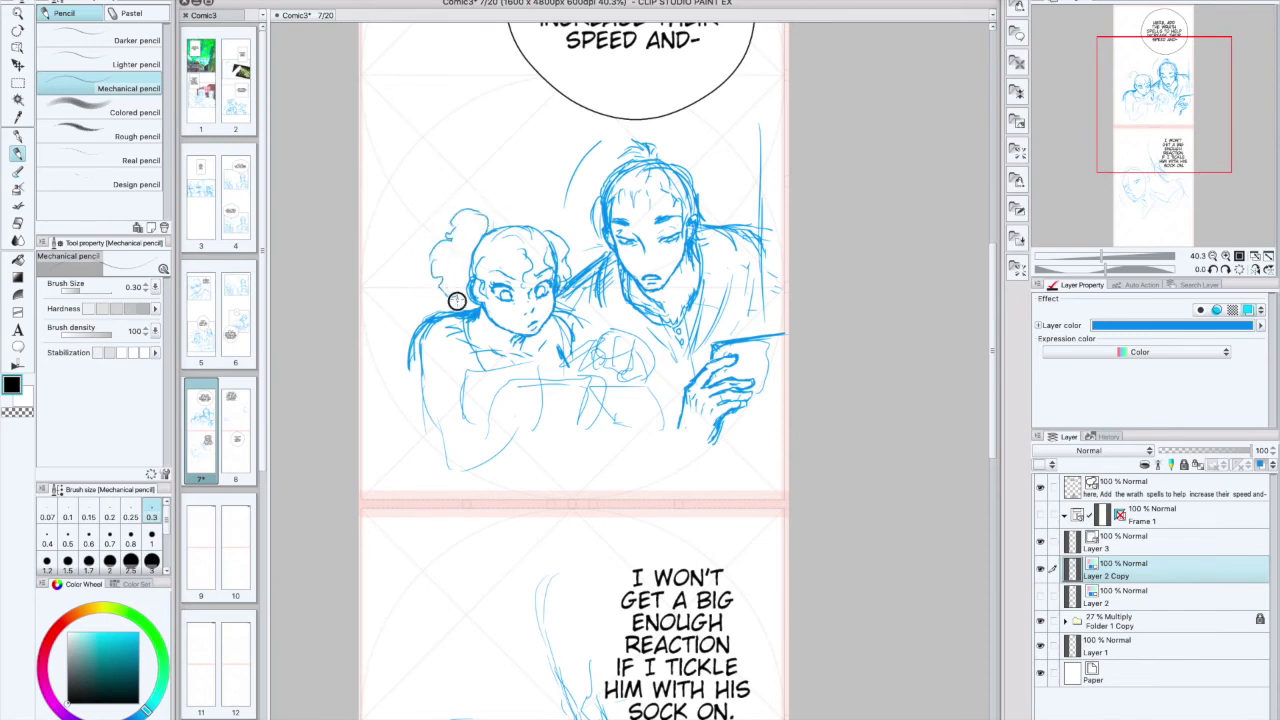
mouse_move(483, 209)
mouse_down()
mouse_move(528, 217)
mouse_move(538, 254)
mouse_move(556, 198)
mouse_move(522, 197)
mouse_up()
mouse_move(424, 264)
mouse_down()
mouse_move(411, 307)
mouse_move(480, 355)
mouse_up()
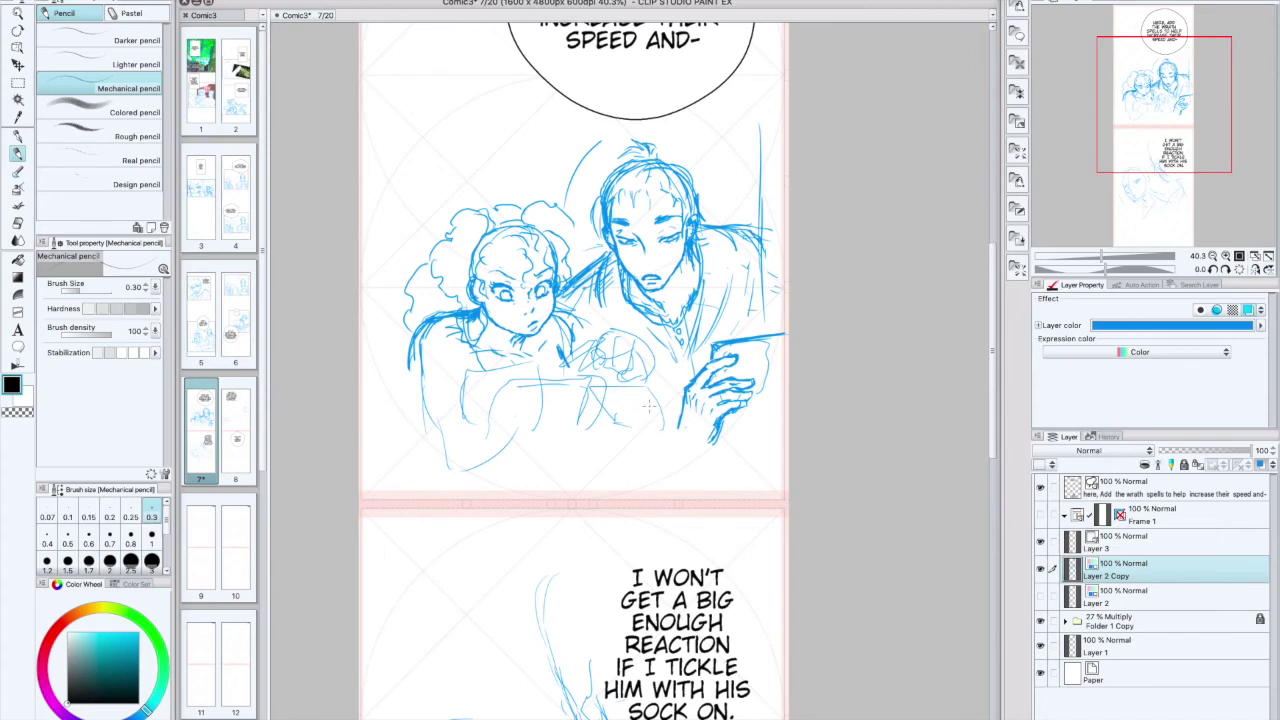
Step: Draw the shorter figure's neckline and garment edges over the chest, clearing the rough hand scribble between the two figures
mouse_move(565, 350)
mouse_down()
mouse_move(627, 333)
mouse_move(644, 355)
mouse_move(632, 361)
mouse_move(572, 323)
mouse_move(579, 376)
mouse_up()
drag(557, 318, 566, 346)
drag(460, 321, 468, 373)
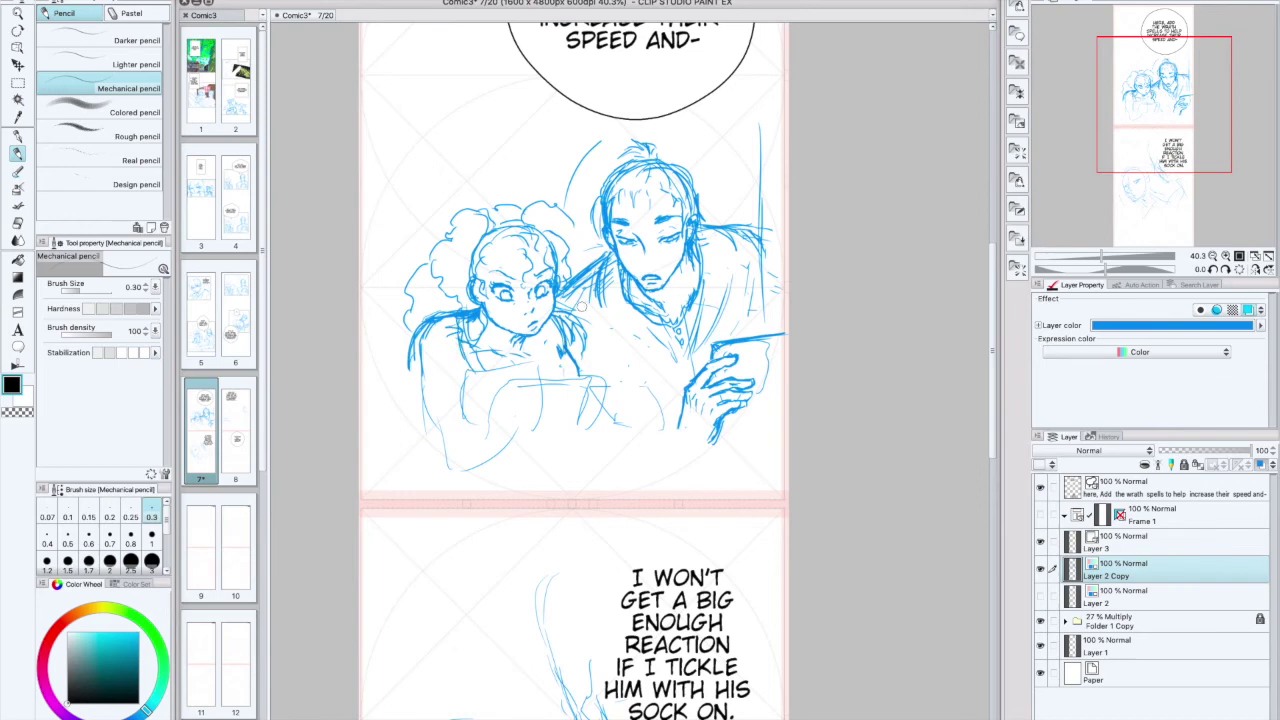
mouse_move(553, 324)
mouse_down()
mouse_move(569, 290)
mouse_move(521, 349)
mouse_up()
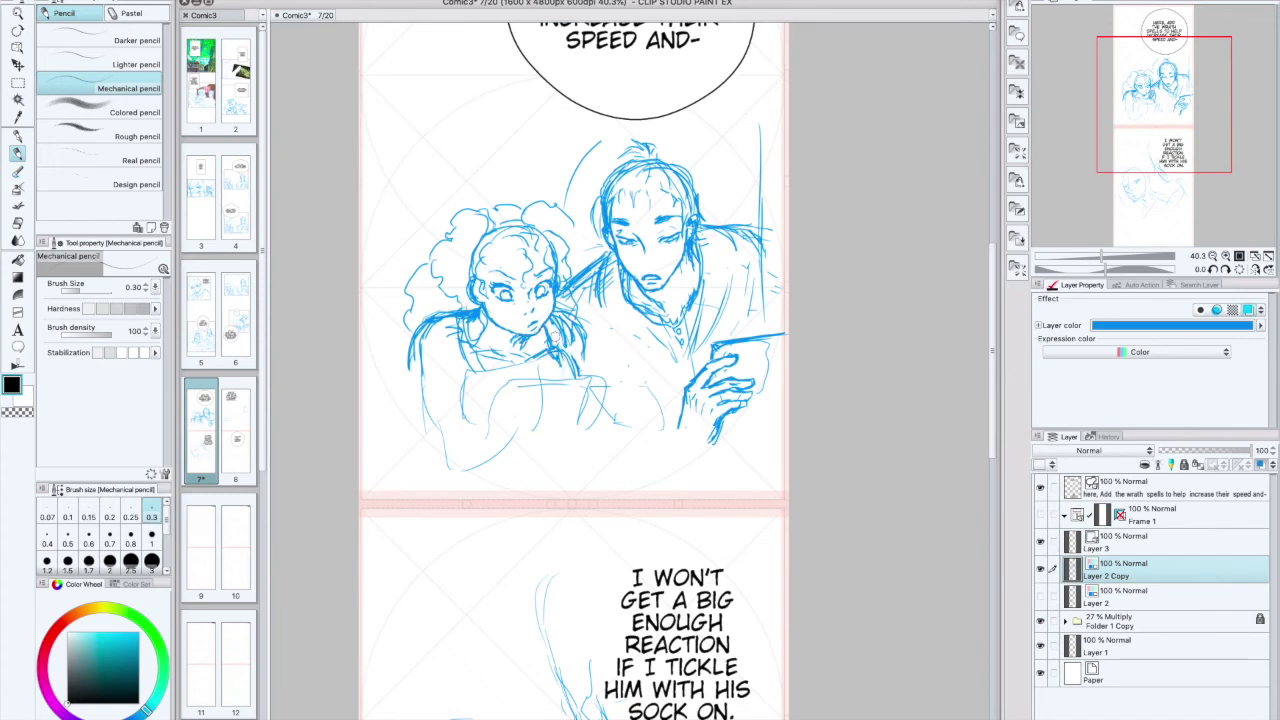
Step: Draw the top edge of the flat object in front of the shorter figure and the first hand gripping it
drag(522, 381, 580, 379)
mouse_move(580, 379)
mouse_down()
mouse_move(494, 378)
mouse_move(606, 379)
mouse_up()
mouse_move(505, 381)
mouse_down()
mouse_move(612, 379)
mouse_move(611, 392)
mouse_up()
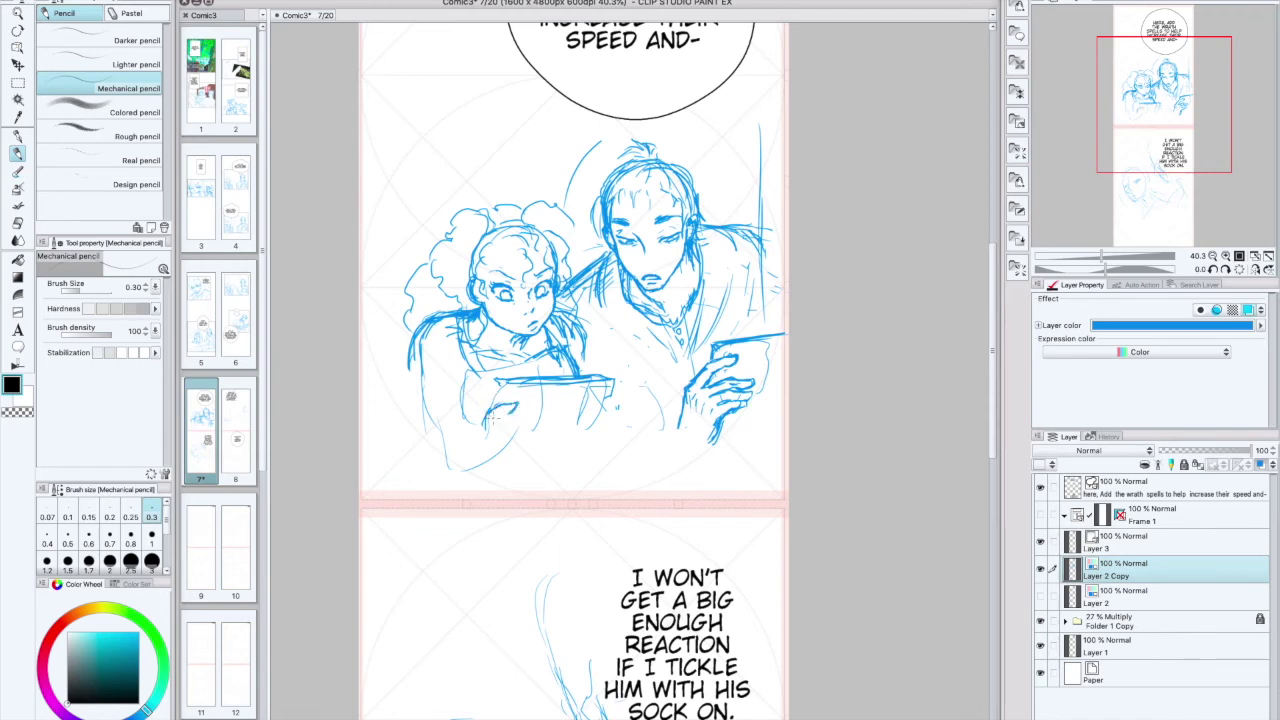
drag(492, 415, 480, 423)
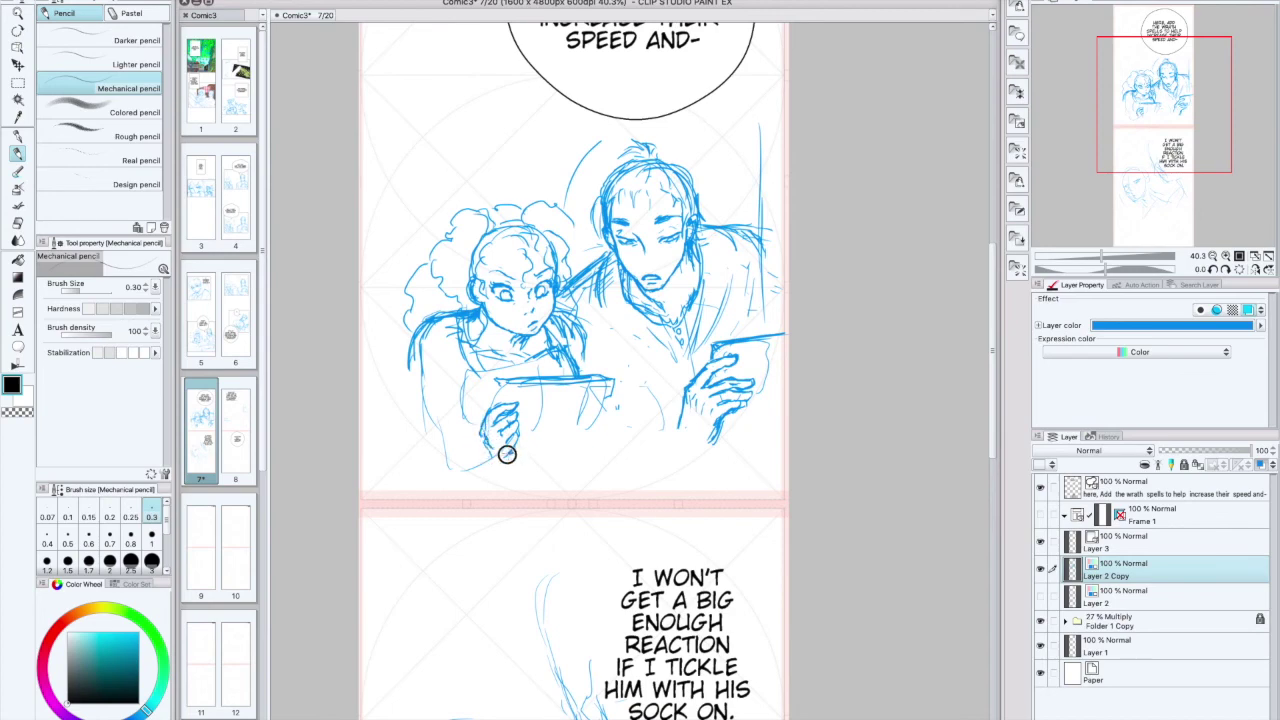
Step: Outline the shorter figure's outer arm, draw the tabletop edge across the panel and add the held object's side edge
drag(405, 350, 440, 475)
mouse_move(738, 432)
mouse_down()
mouse_move(362, 448)
mouse_move(471, 443)
mouse_up()
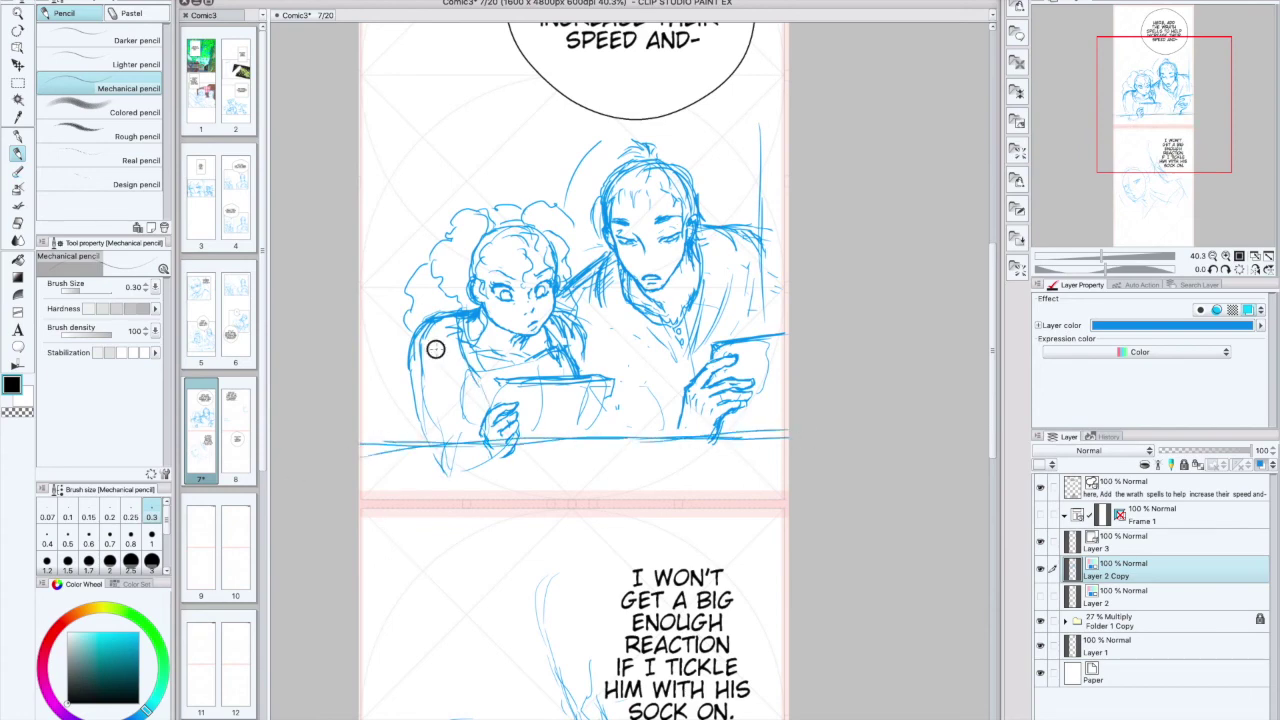
mouse_move(496, 381)
mouse_down()
mouse_move(488, 408)
mouse_move(501, 404)
mouse_up()
key(super+z)
key(super+z)
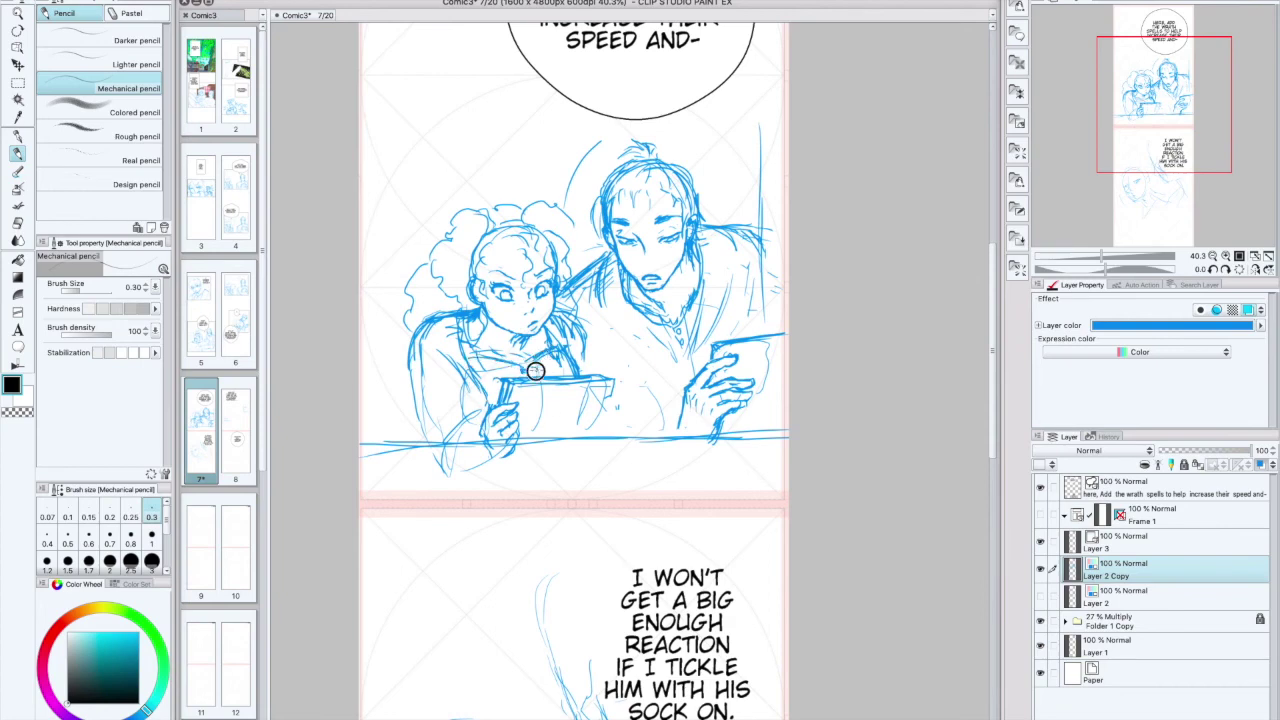
Step: Add chest and sleeve folds to the shorter figure and draw the second hand gripping the flat object
drag(521, 369, 503, 375)
drag(481, 347, 489, 402)
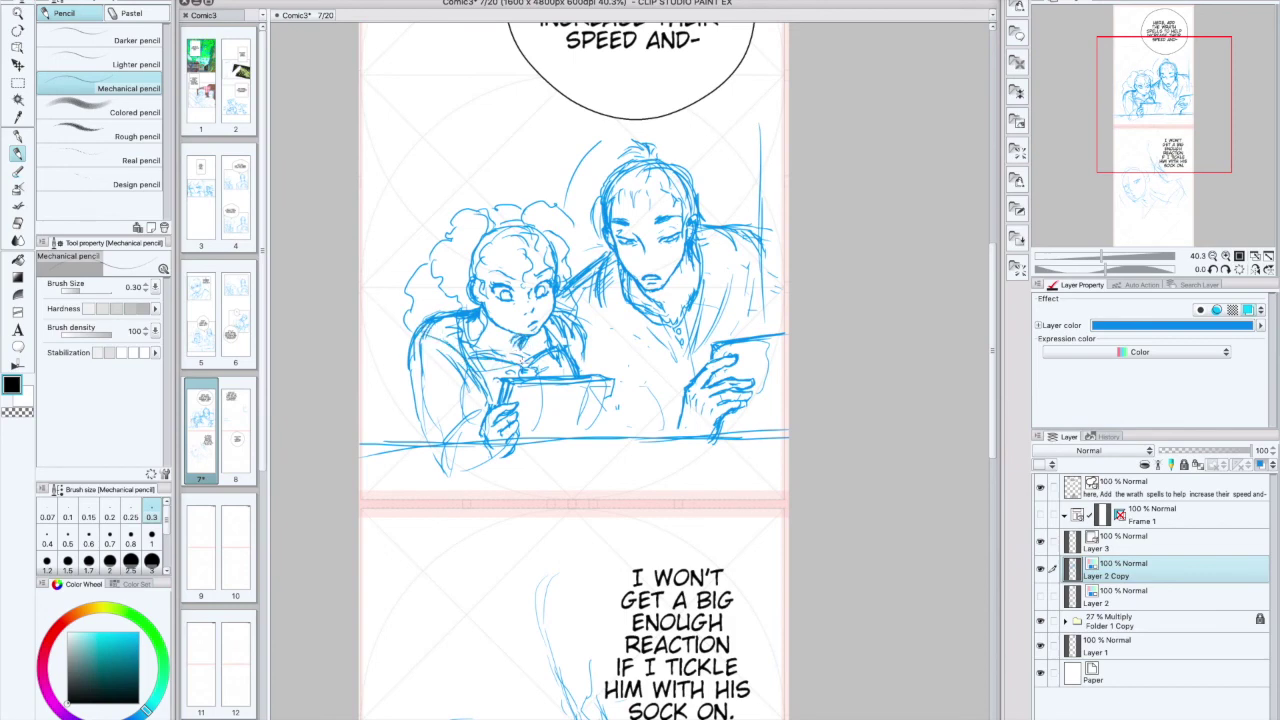
mouse_move(597, 404)
mouse_down()
mouse_move(614, 397)
mouse_move(594, 418)
mouse_move(621, 424)
mouse_move(594, 430)
mouse_move(620, 436)
mouse_up()
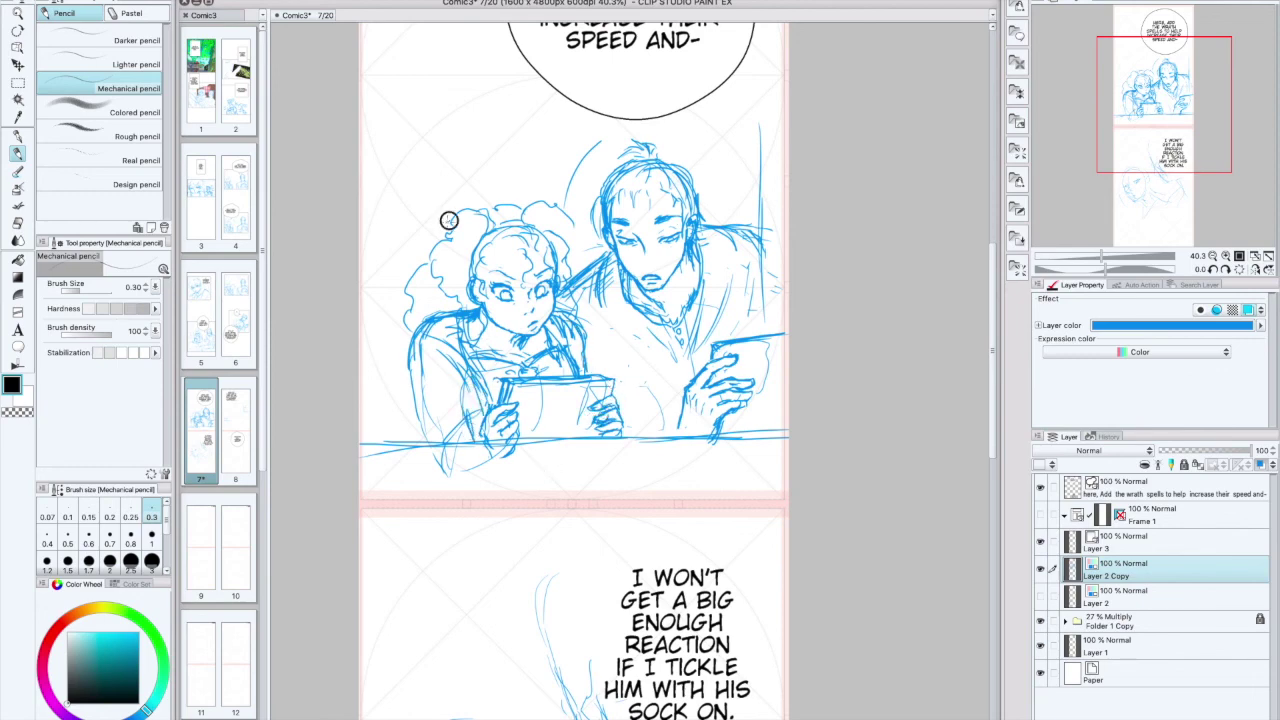
Step: Firm up the shorter figure's curls and draw the taller figure's garment folds down the chest between the two figures
mouse_move(486, 203)
mouse_down()
mouse_move(521, 204)
mouse_move(574, 268)
mouse_up()
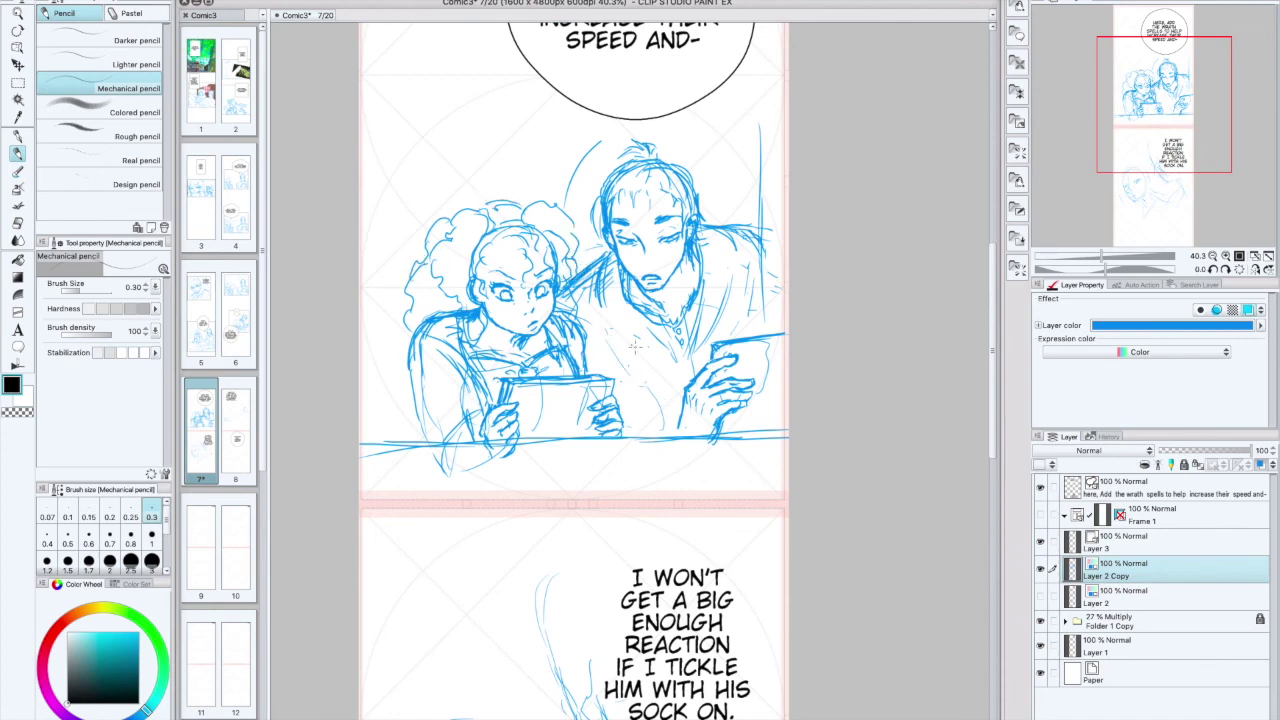
drag(589, 335, 606, 355)
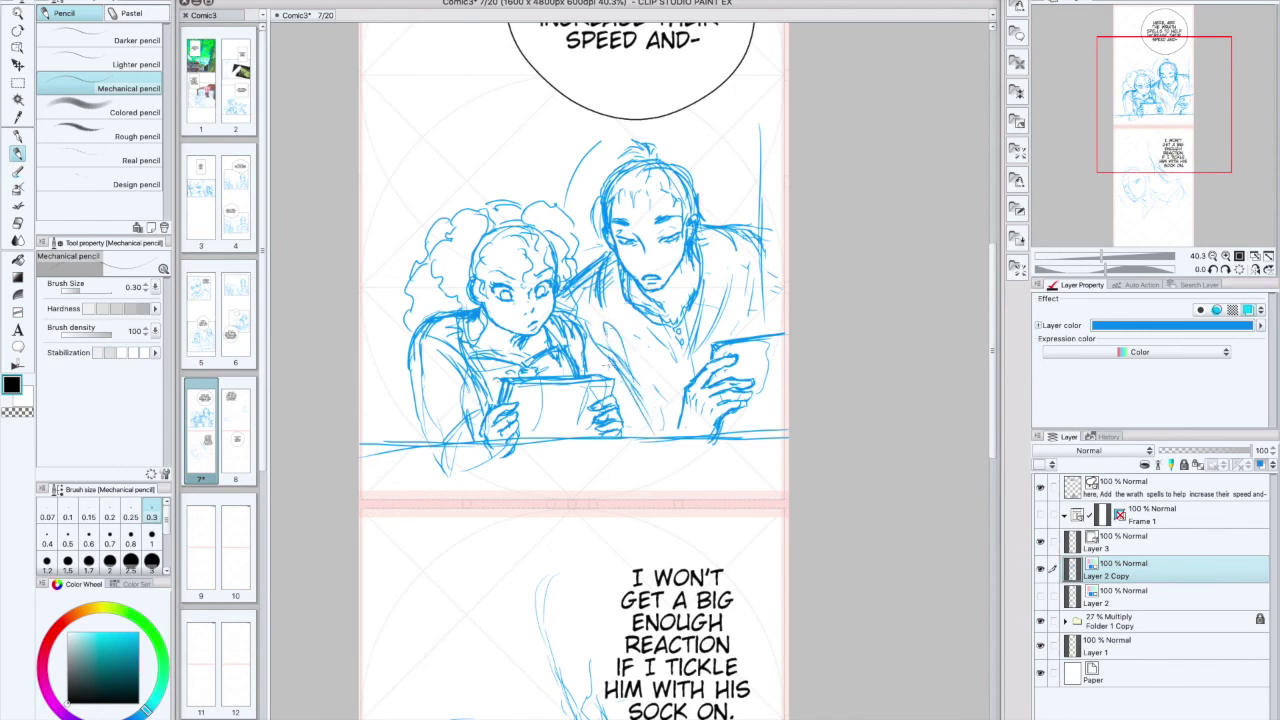
drag(599, 341, 622, 377)
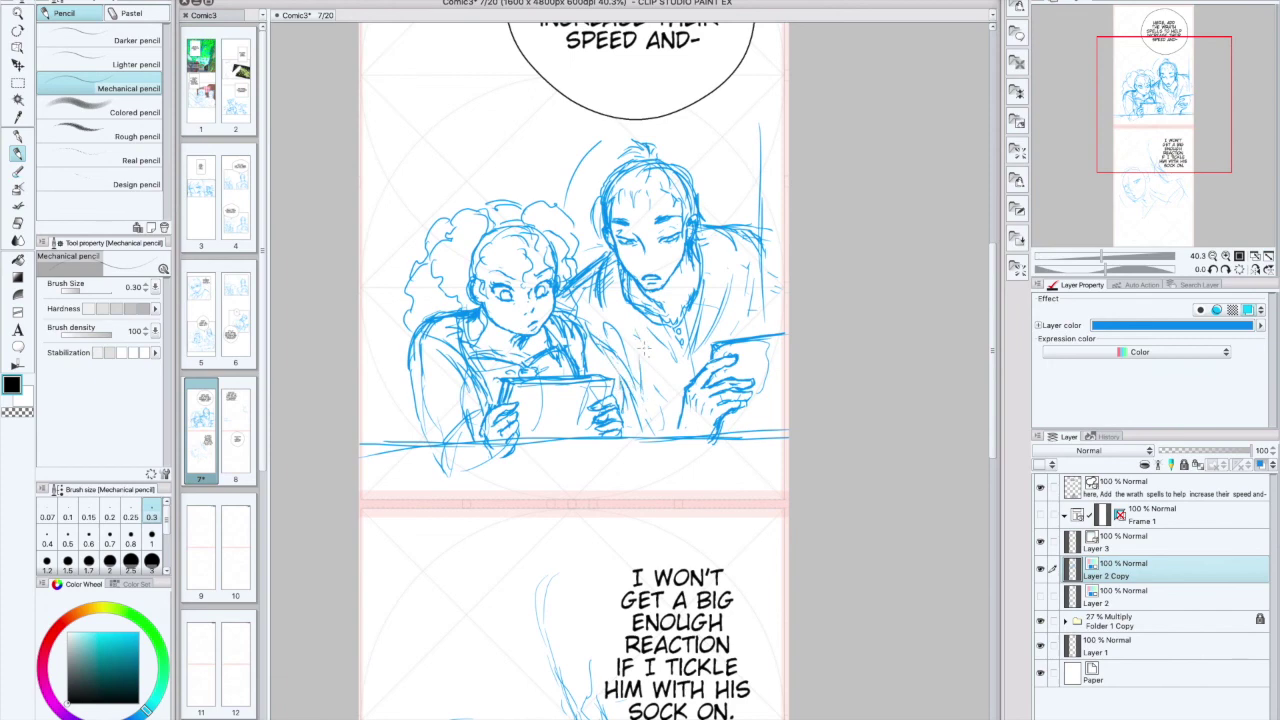